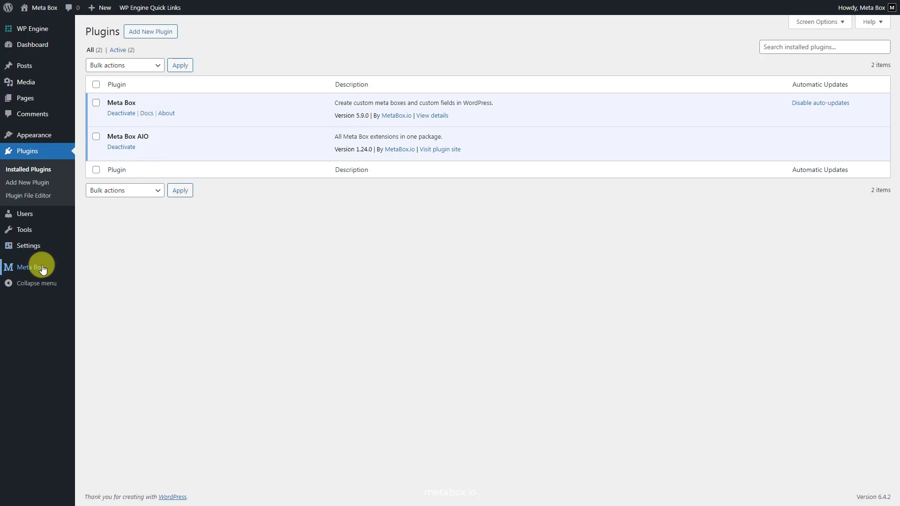
# - Open the Meta Box extensions list and review which extensions are enabled
pyautogui.moveTo(37, 265)
pyautogui.click(94, 361)
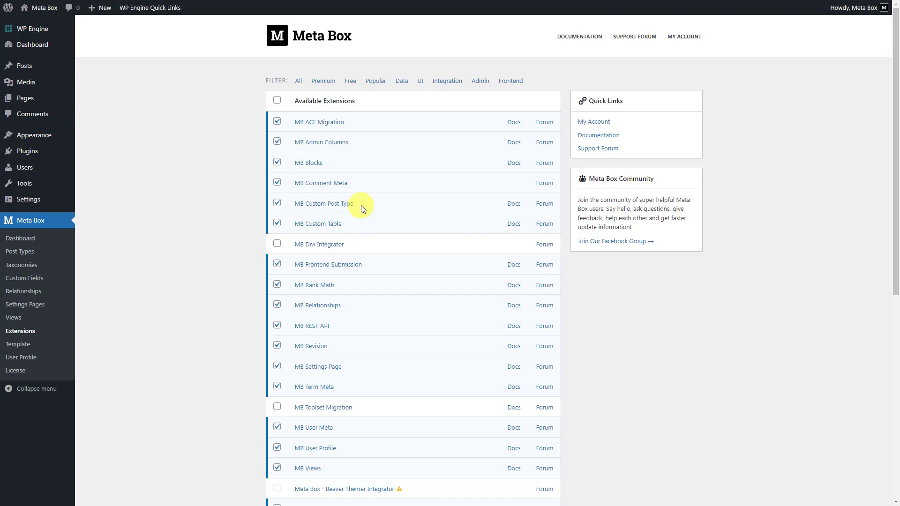
pyautogui.scroll(-3, 361, 205)
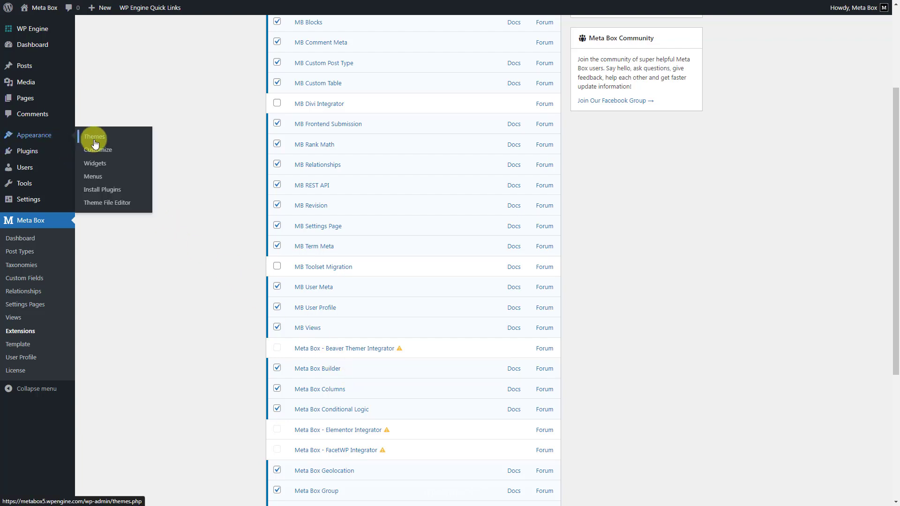
# - Activate the Bricks theme from the installed themes
pyautogui.click(95, 141)
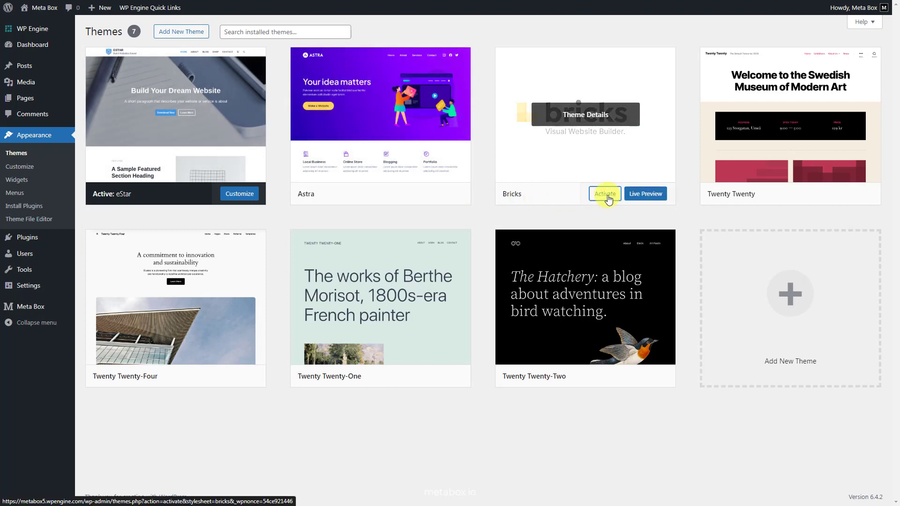
pyautogui.click(606, 194)
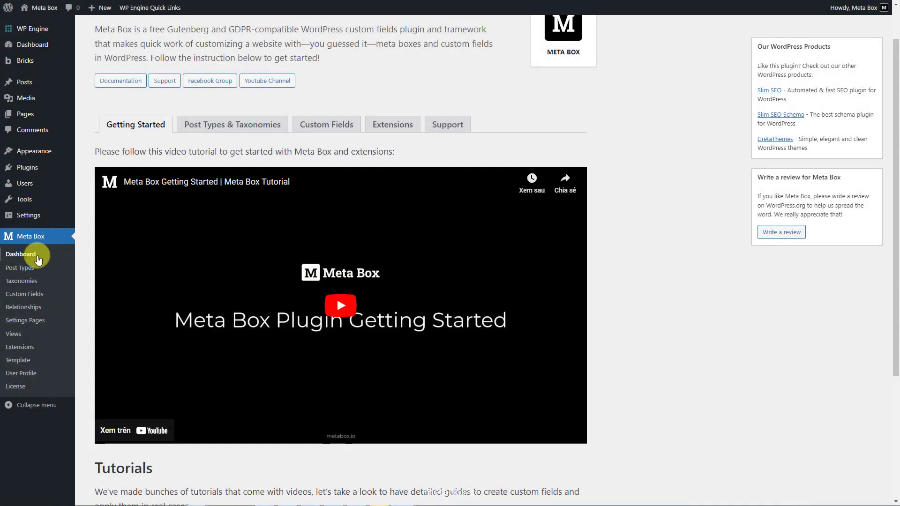
# - Create and publish a custom post type with plural name "Events" and singular name "Event"
pyautogui.click(24, 268)
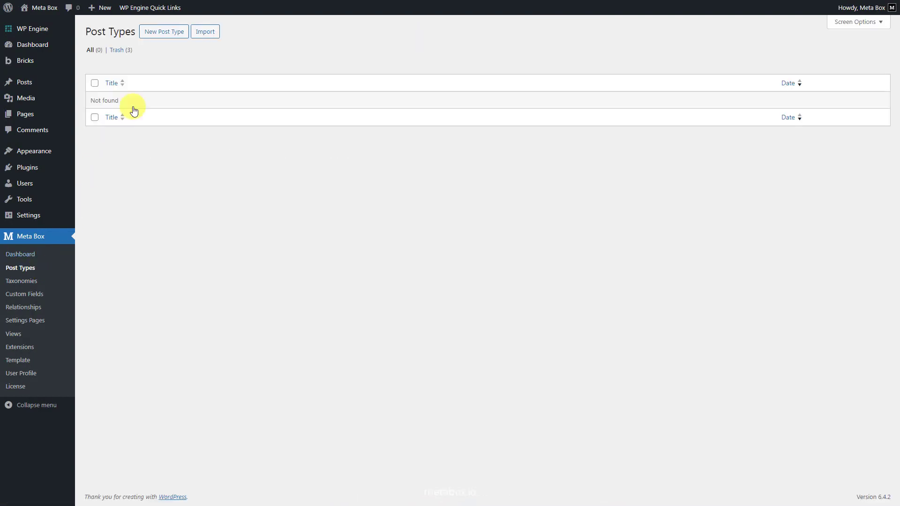
pyautogui.click(167, 32)
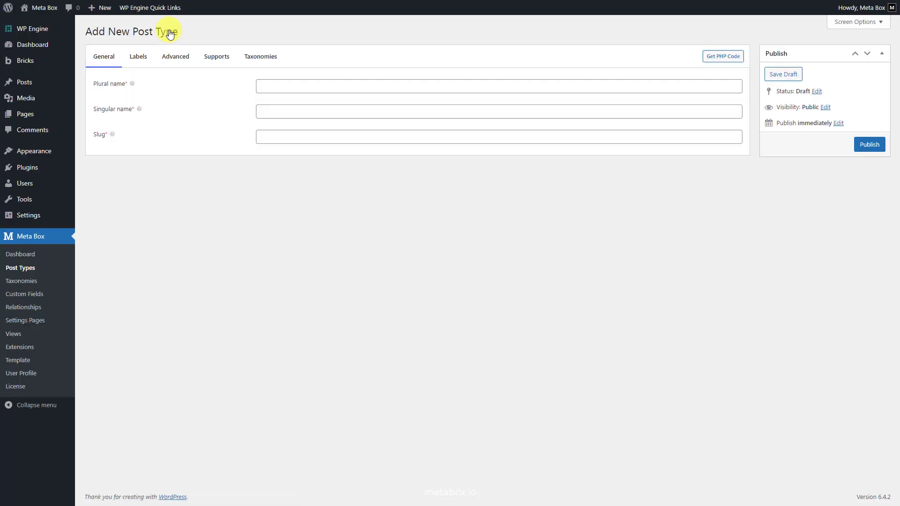
pyautogui.click(328, 87)
pyautogui.write('Events')
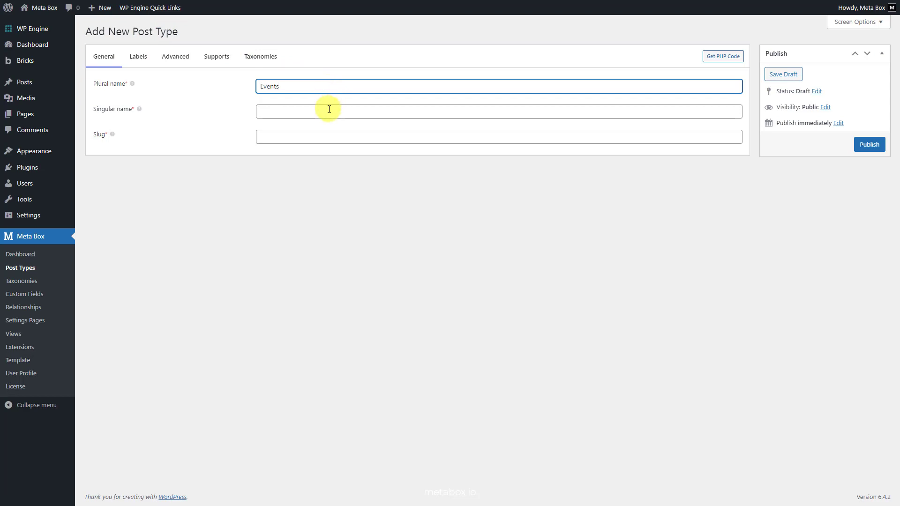
pyautogui.click(329, 111)
pyautogui.write('Event')
pyautogui.click(872, 146)
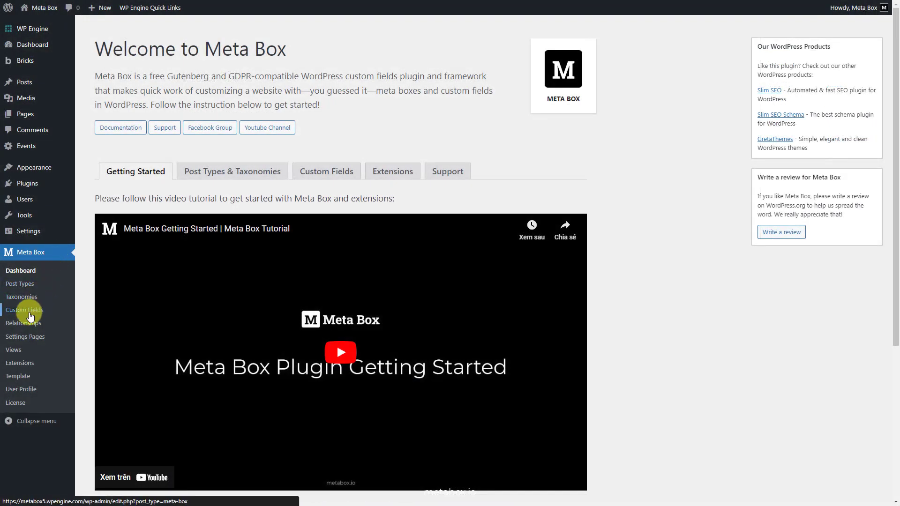
# - Create a new custom field group titled "Event Information"
pyautogui.click(30, 315)
pyautogui.click(164, 33)
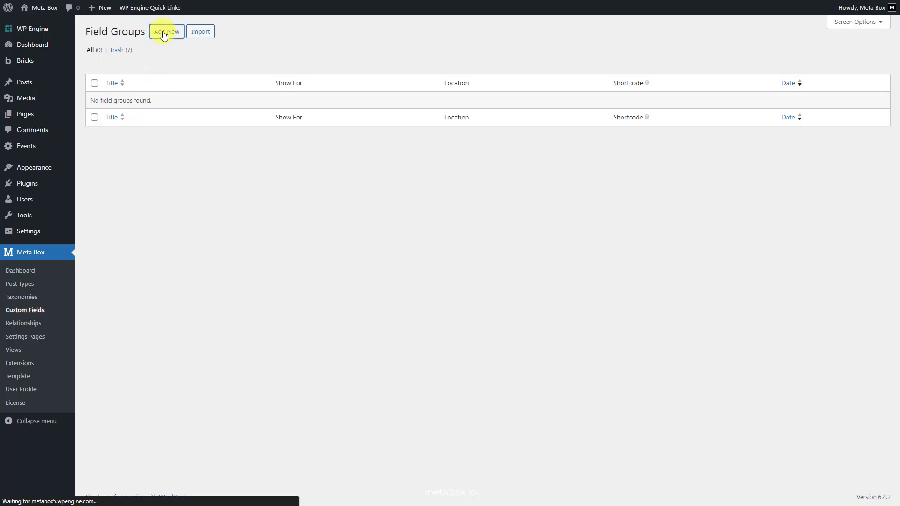
pyautogui.write('E')
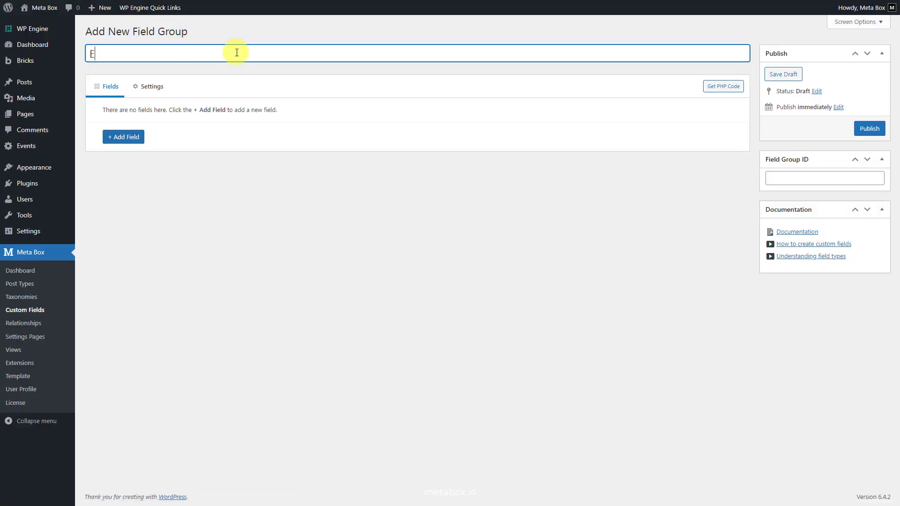
pyautogui.write('vent Information')
# - Add a Date Picker field to the field group and label it "Start Date"
pyautogui.click(129, 139)
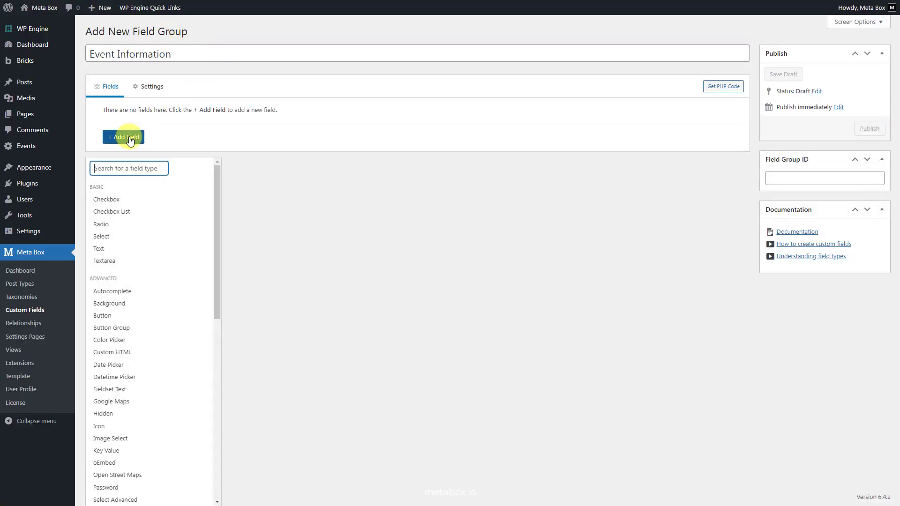
pyautogui.write('date')
pyautogui.click(133, 201)
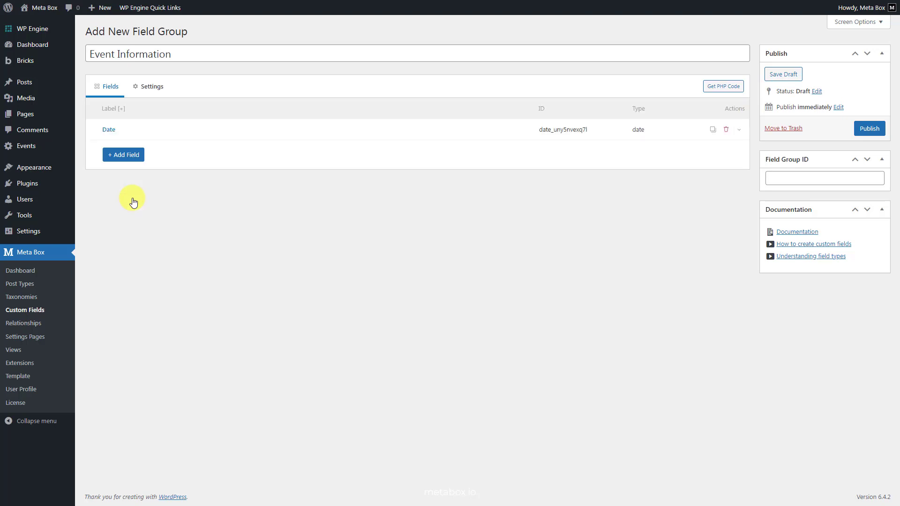
pyautogui.click(133, 202)
pyautogui.click(278, 131)
pyautogui.doubleClick(305, 171)
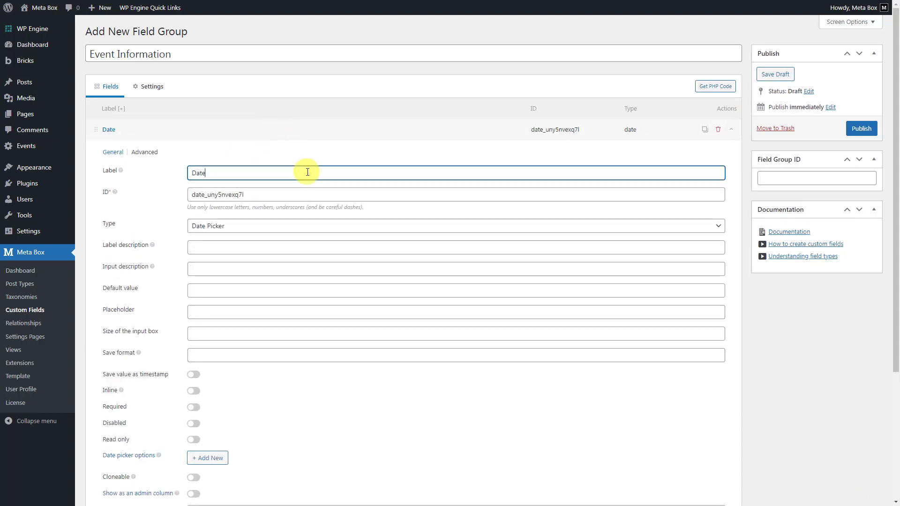
pyautogui.write('Start Date')
# - Enable showing the Start Date field as an admin column and collapse its settings
pyautogui.scroll(-2, 307, 176)
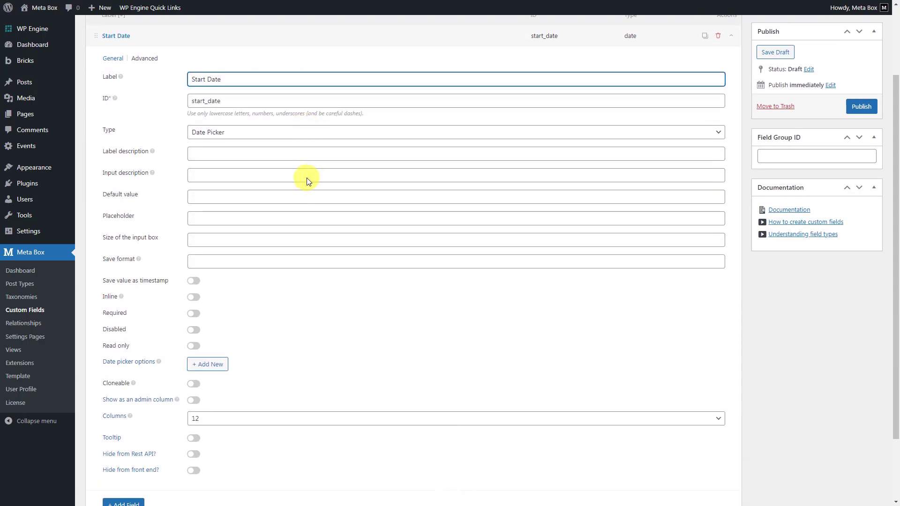
pyautogui.click(194, 401)
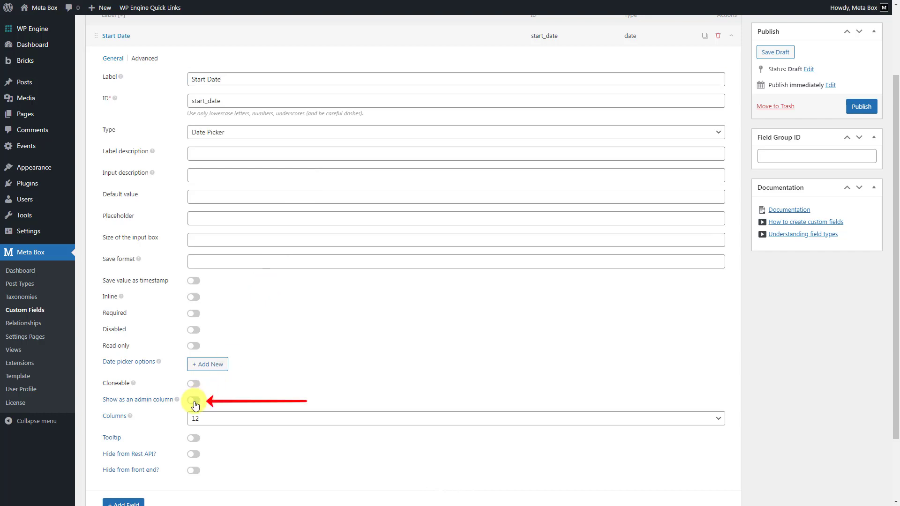
pyautogui.click(194, 401)
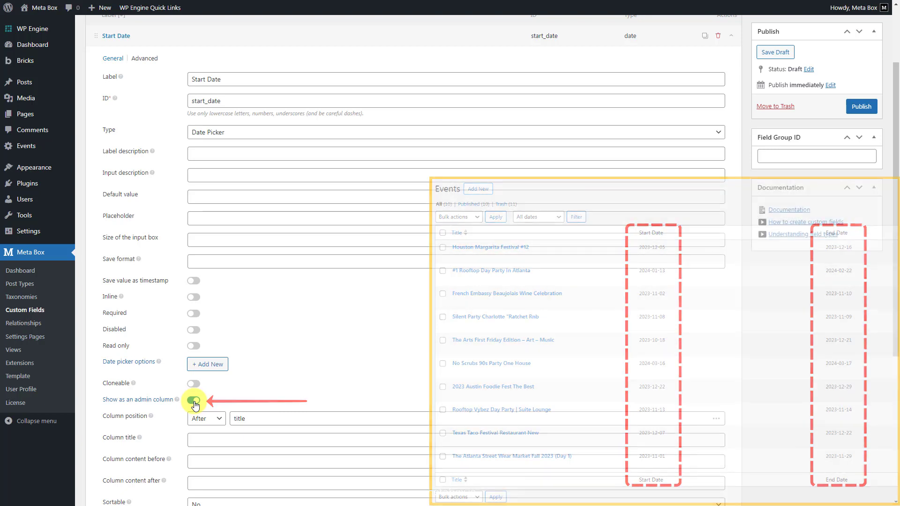
pyautogui.scroll(1, 220, 399)
pyautogui.click(265, 82)
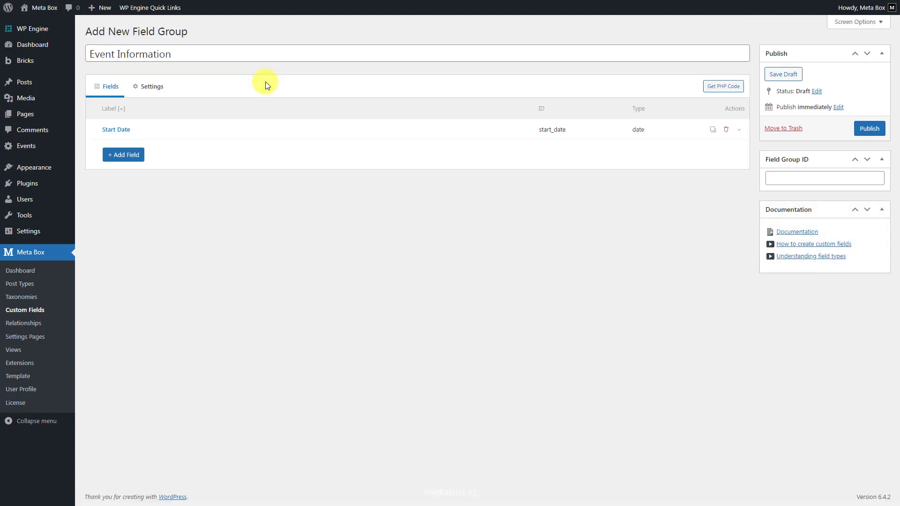
# - Add a second Date Picker field to the group and label it "End Date"
pyautogui.click(131, 156)
pyautogui.write('date')
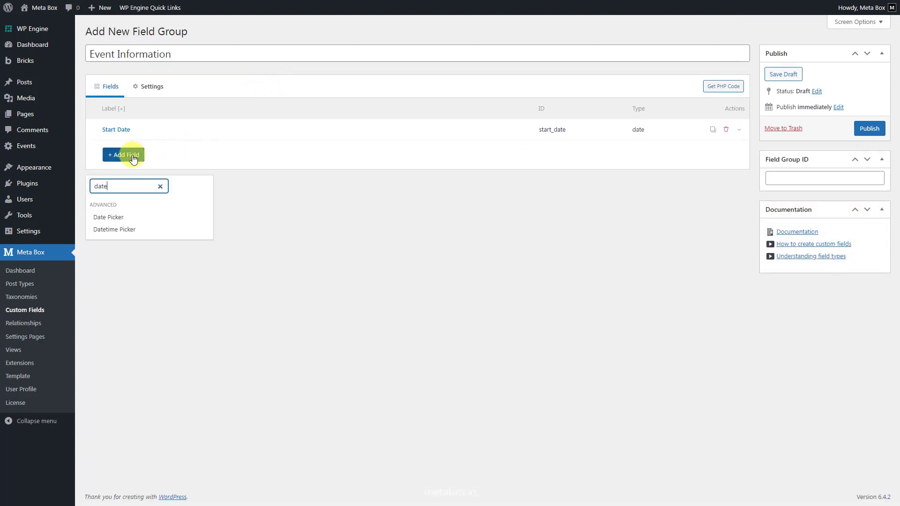
pyautogui.click(132, 215)
pyautogui.click(275, 148)
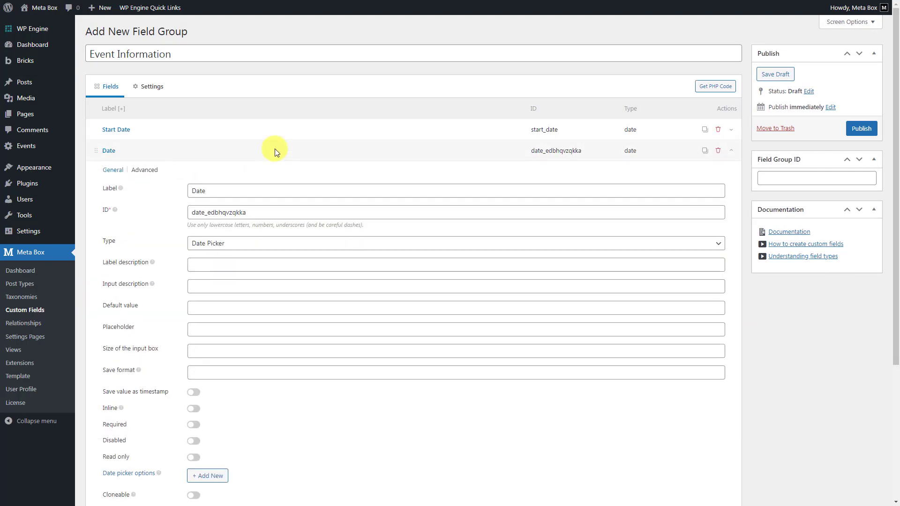
pyautogui.doubleClick(294, 193)
pyautogui.write('End Date')
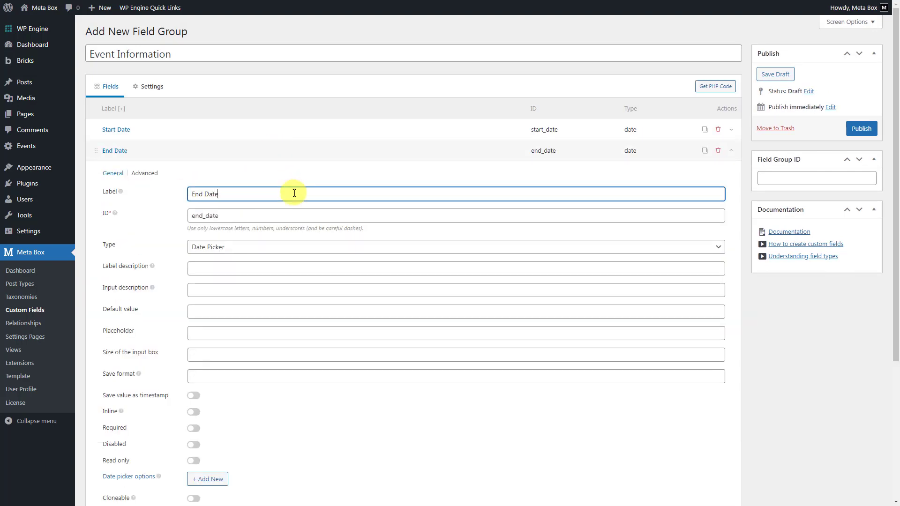
# - Show the End Date field as an admin column positioned after start_date, and collapse its settings
pyautogui.scroll(-4, 295, 193)
pyautogui.click(194, 328)
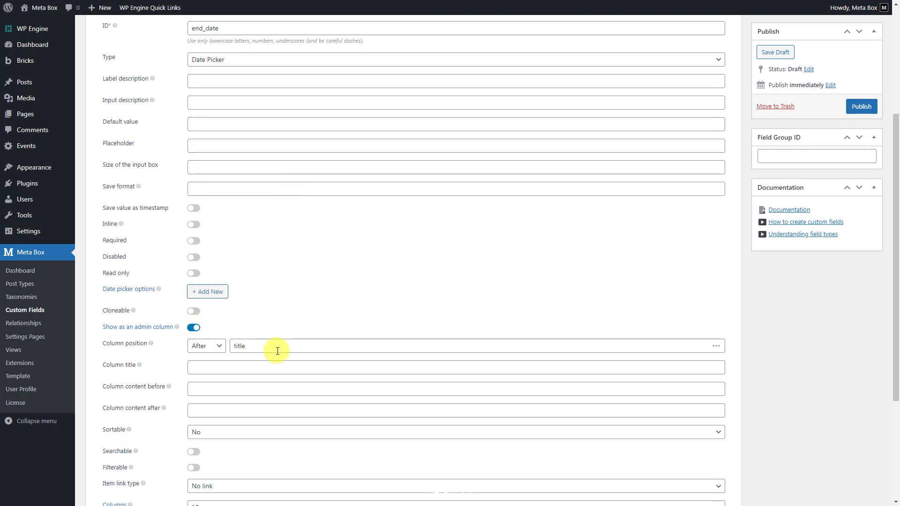
pyautogui.click(322, 346)
pyautogui.write('start_date')
pyautogui.scroll(2, 311, 195)
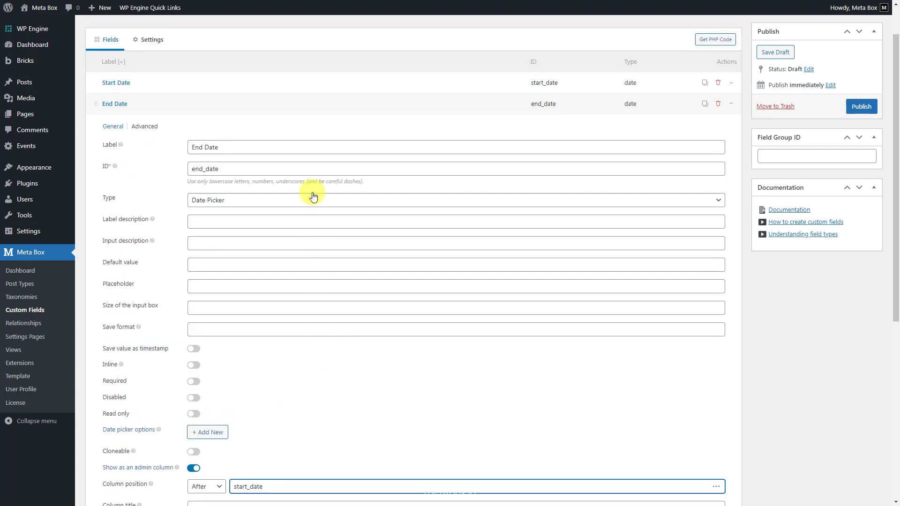
pyautogui.click(294, 104)
# - Add a Text field labelled "Location" to the field group and collapse its settings
pyautogui.click(124, 175)
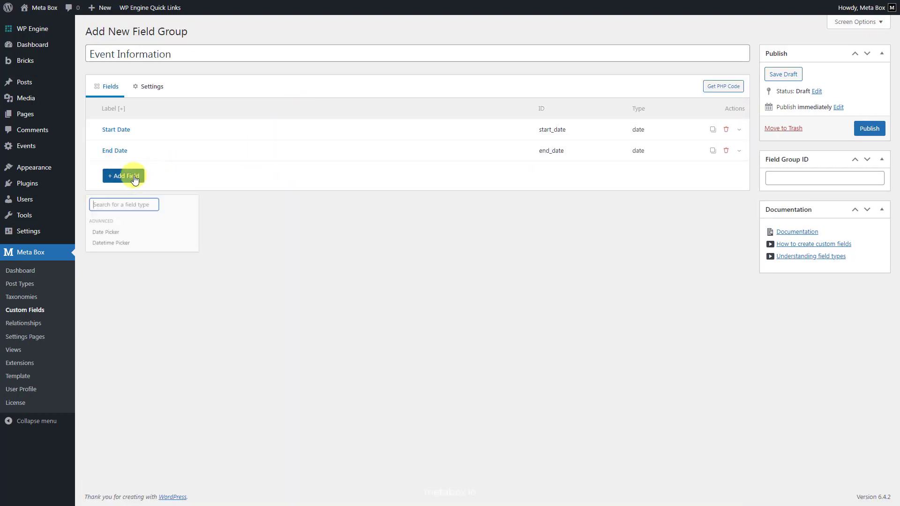
pyautogui.write('text')
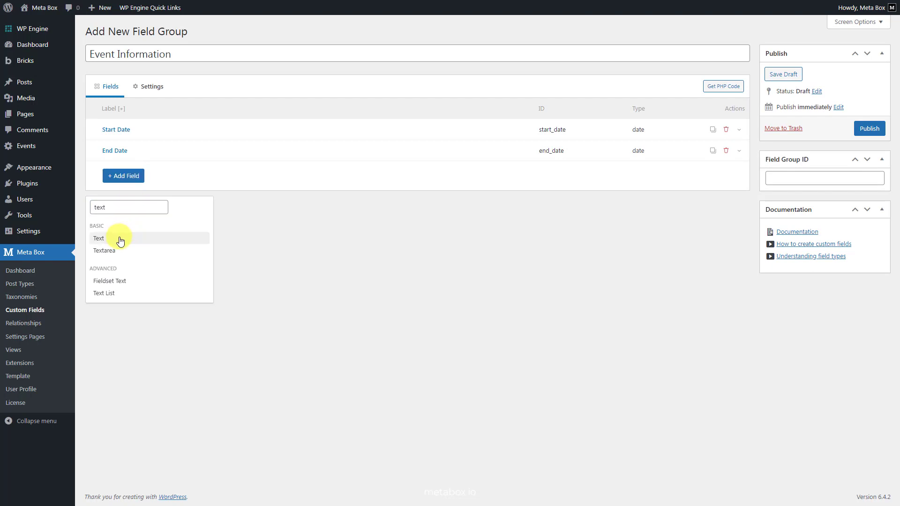
pyautogui.click(117, 238)
pyautogui.click(260, 171)
pyautogui.doubleClick(301, 215)
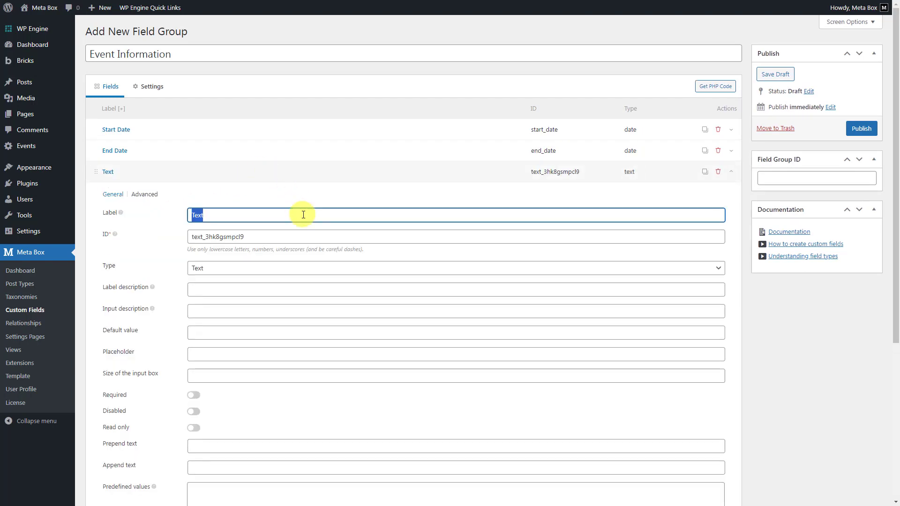
pyautogui.write('Location')
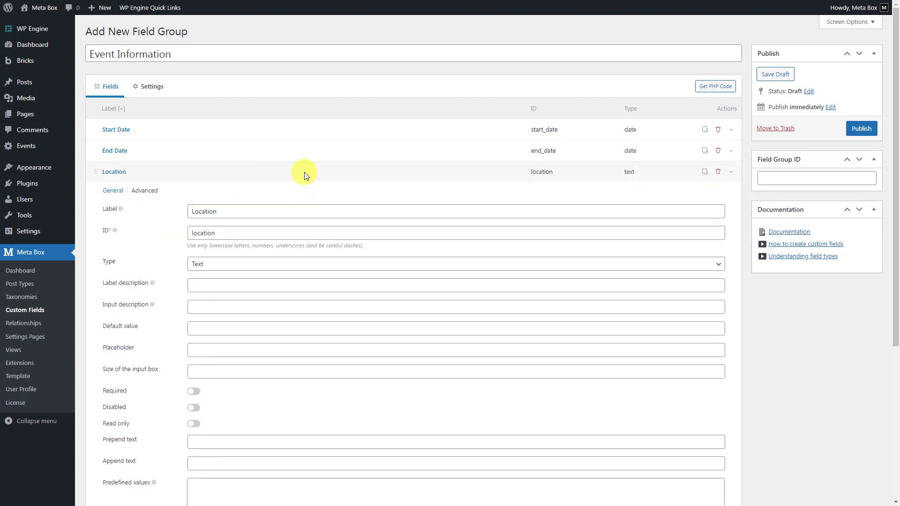
pyautogui.click(305, 173)
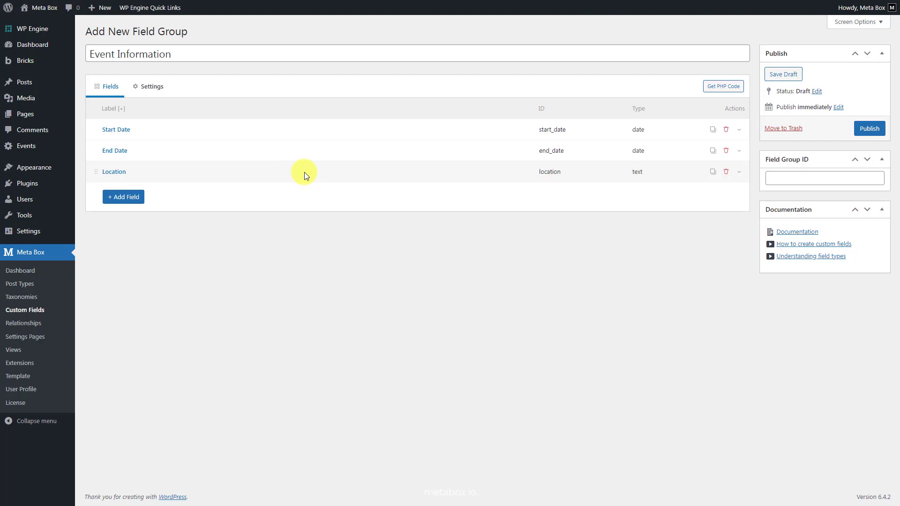
# - Assign the field group to the Event post type instead of Post and publish it
pyautogui.click(158, 93)
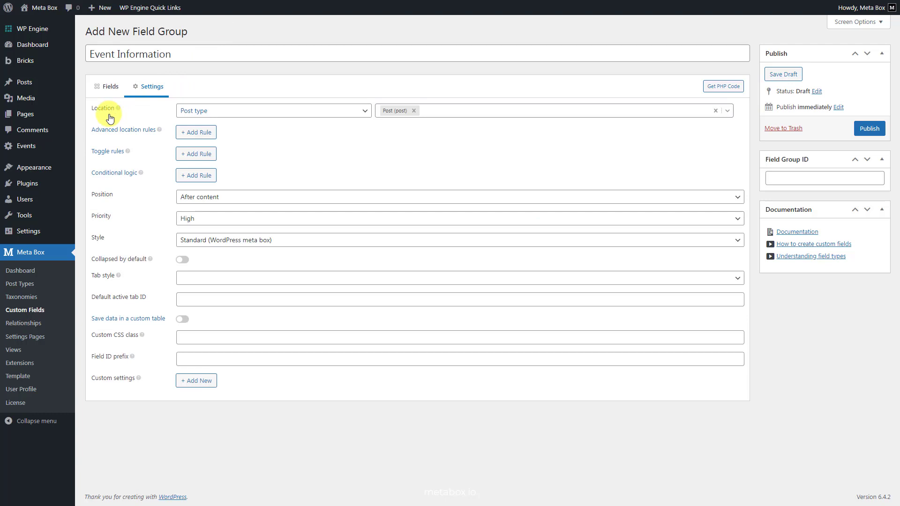
pyautogui.click(413, 111)
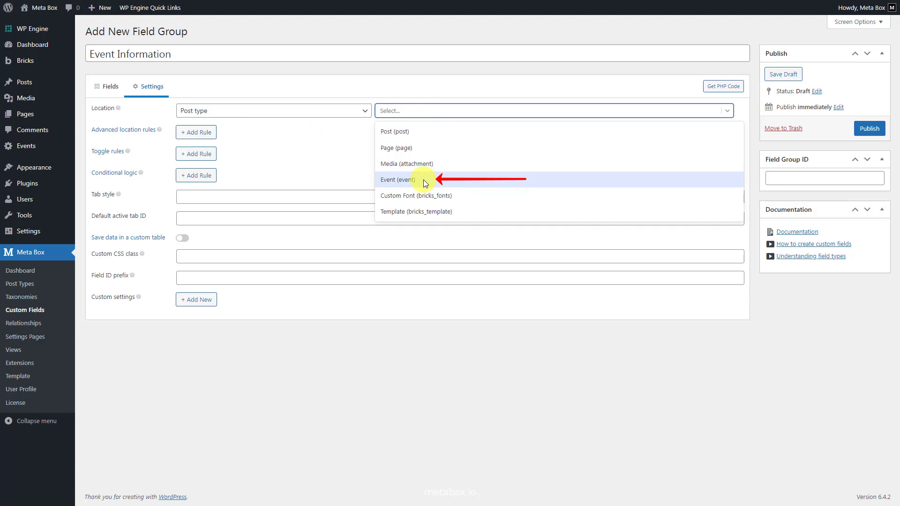
pyautogui.click(424, 182)
pyautogui.click(869, 128)
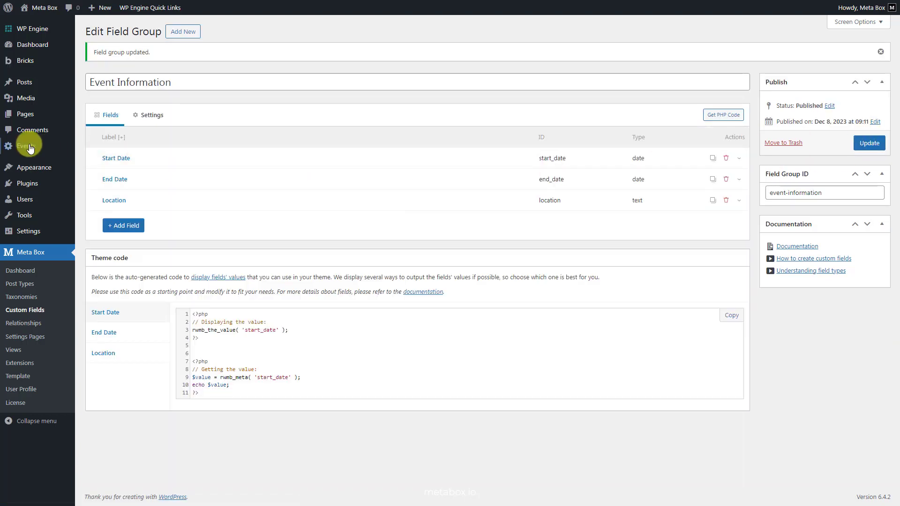
# - Start a new event post titled "Houston Margarita Festival #12"
pyautogui.moveTo(28, 146)
pyautogui.click(91, 163)
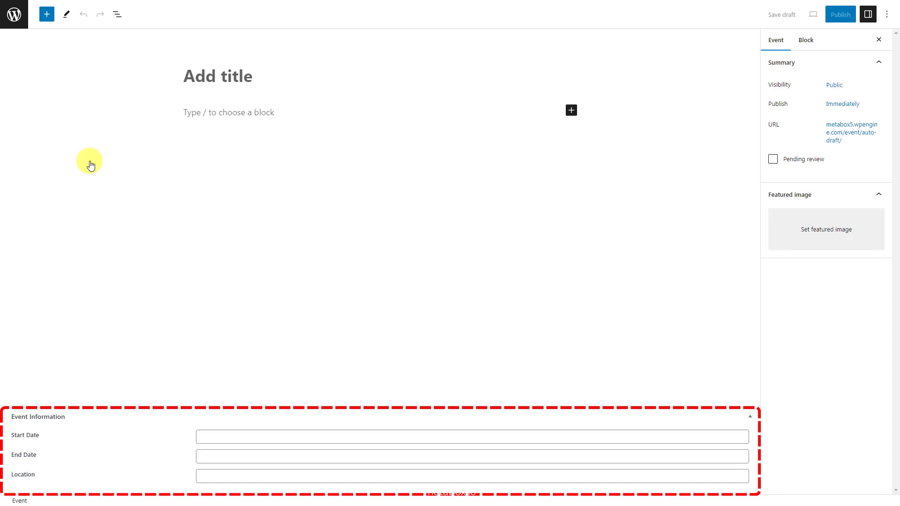
pyautogui.click(440, 77)
pyautogui.write('Houston Margarita Festival #12')
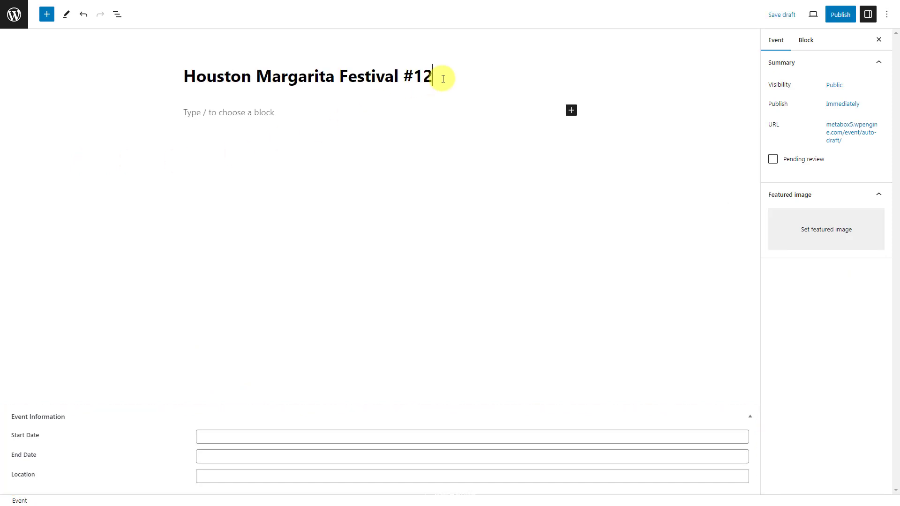
# - Set the event's start date to 2023-12-05, end date to 2023-12-16 and location to "Katra Lounge & Event Space"
pyautogui.click(321, 435)
pyautogui.click(217, 357)
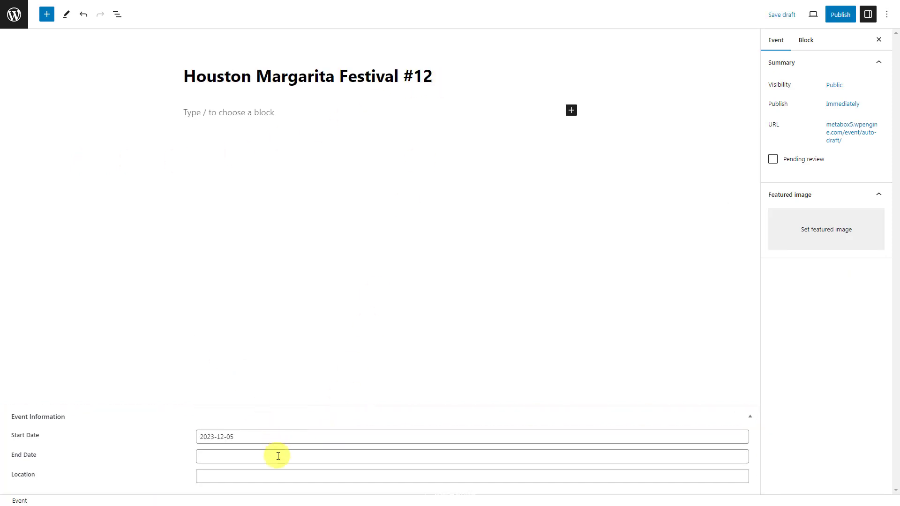
pyautogui.click(278, 456)
pyautogui.click(277, 391)
pyautogui.click(301, 476)
pyautogui.write('Katra Lounge & Event Space')
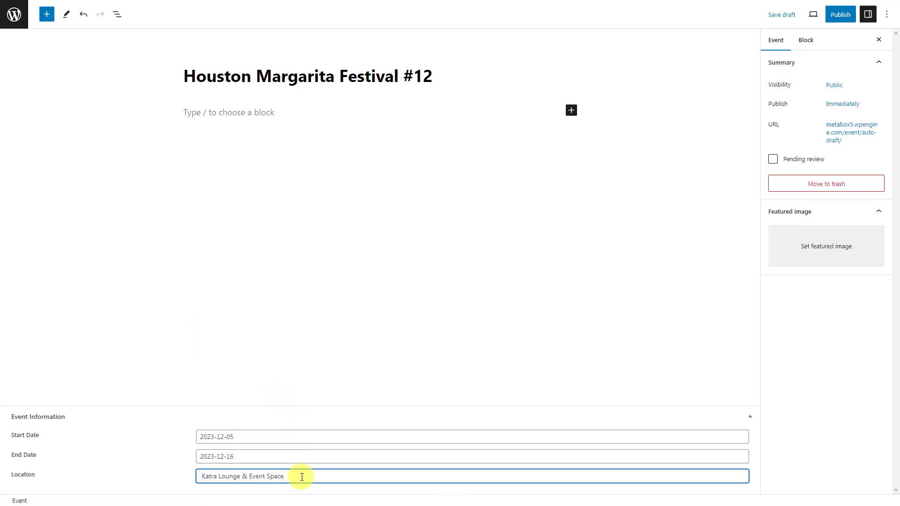
# - Set the "Certified Saturdays" picture from the media library as the event's featured image and publish the event
pyautogui.click(797, 261)
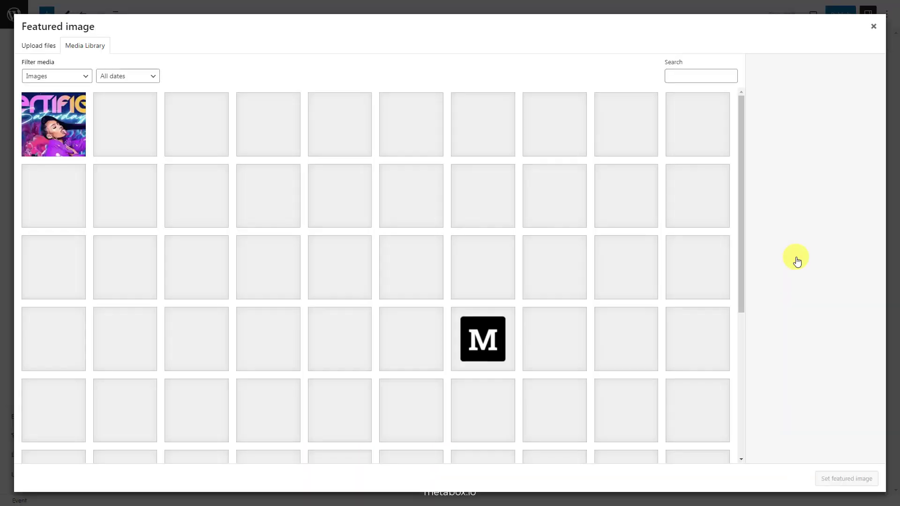
pyautogui.click(71, 133)
pyautogui.click(843, 478)
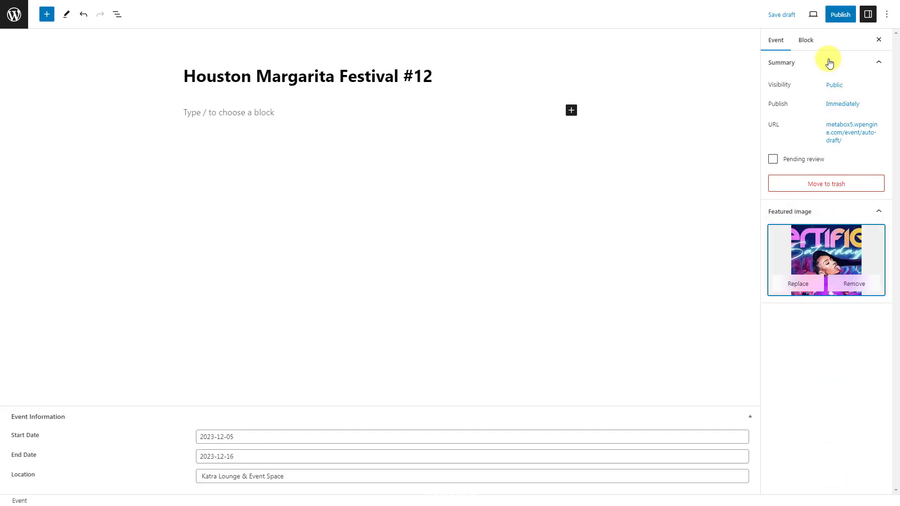
pyautogui.click(838, 15)
pyautogui.click(817, 15)
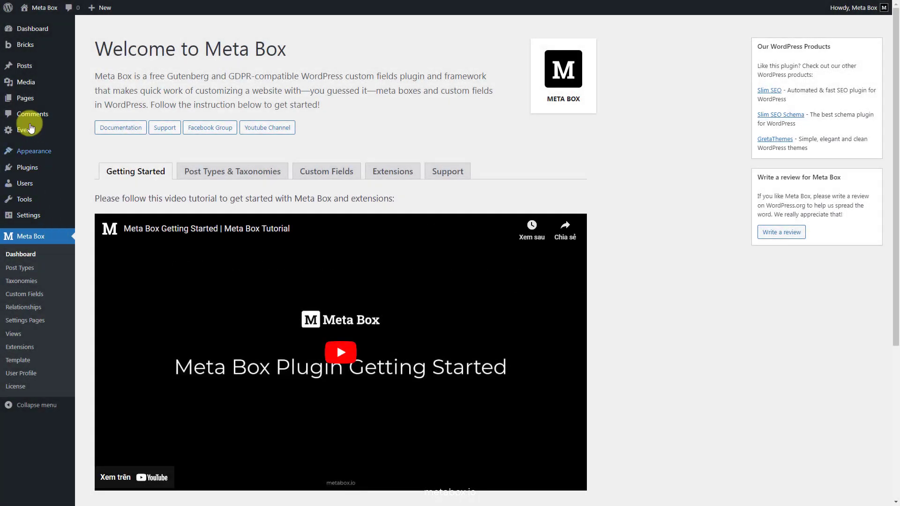
# - Go to the list of all pages and open the existing page for editing in Bricks
pyautogui.moveTo(29, 105)
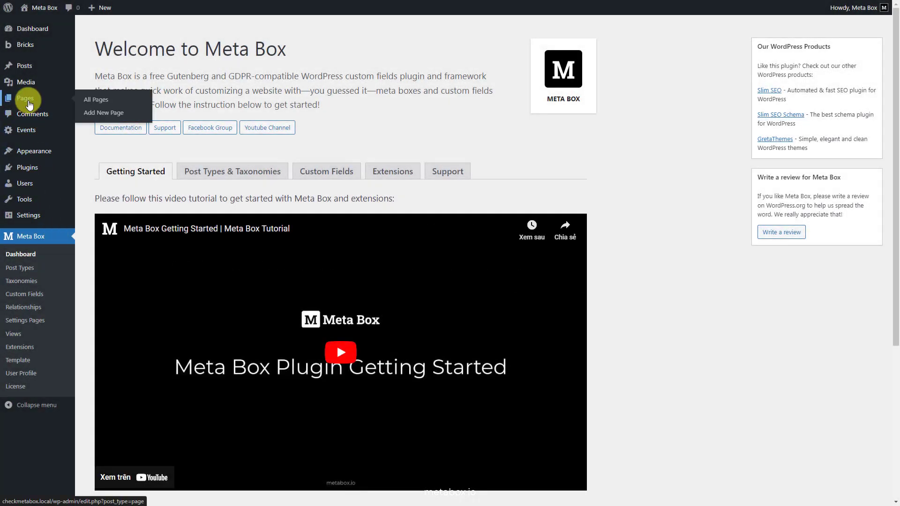
pyautogui.click(89, 100)
pyautogui.click(198, 172)
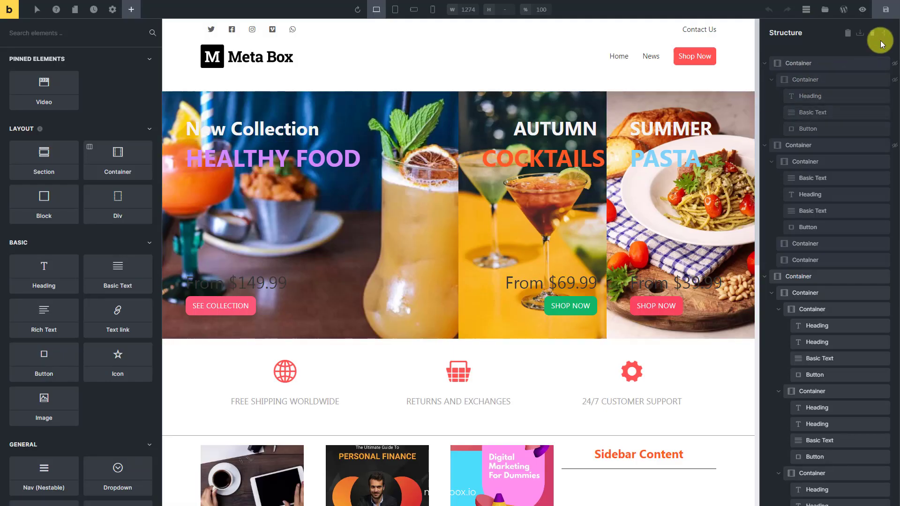
# - Collapse the page structure and add a new Section after the existing last section
pyautogui.click(884, 35)
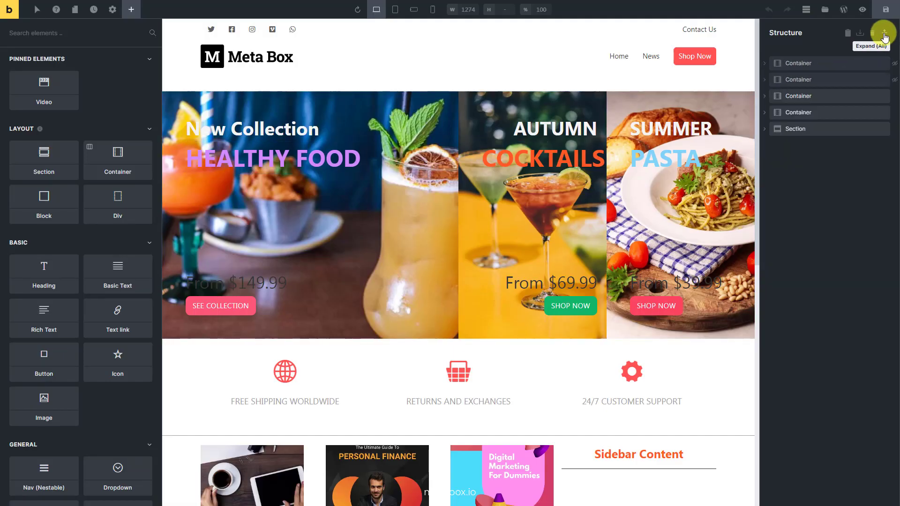
pyautogui.click(820, 127)
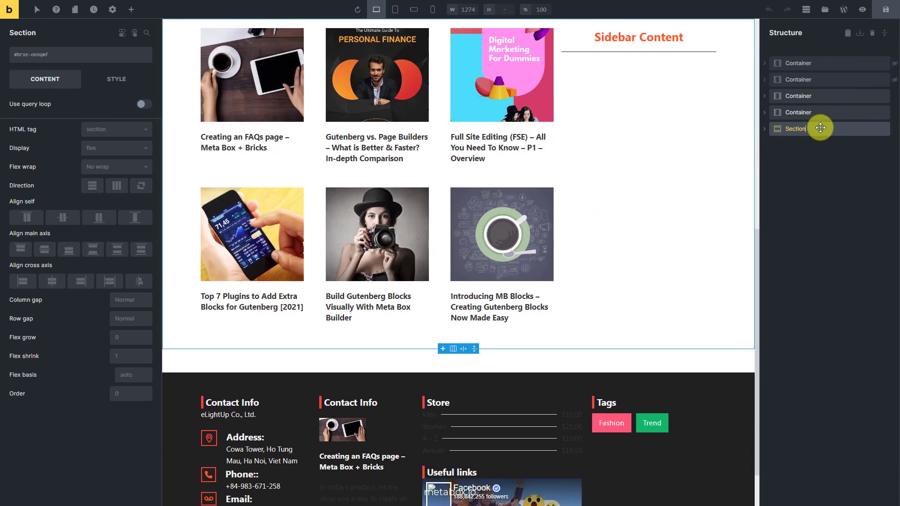
pyautogui.click(132, 10)
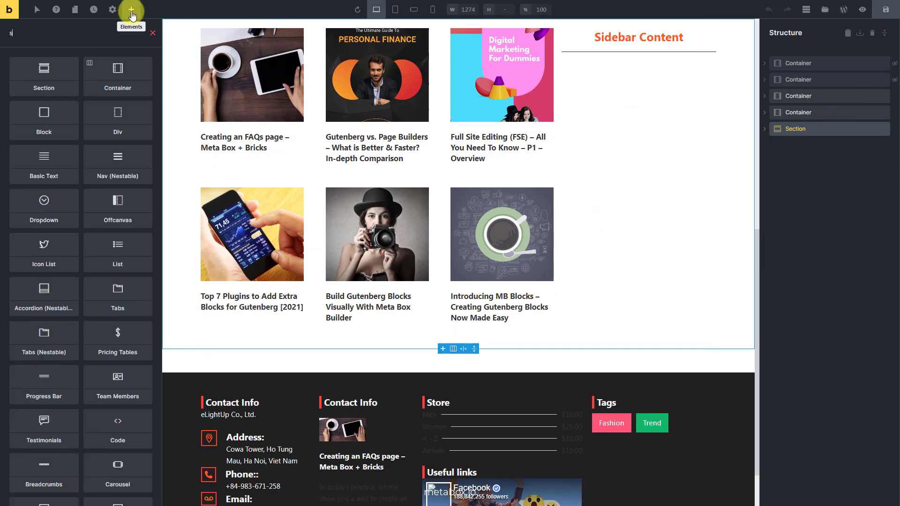
pyautogui.write('sec')
pyautogui.click(62, 78)
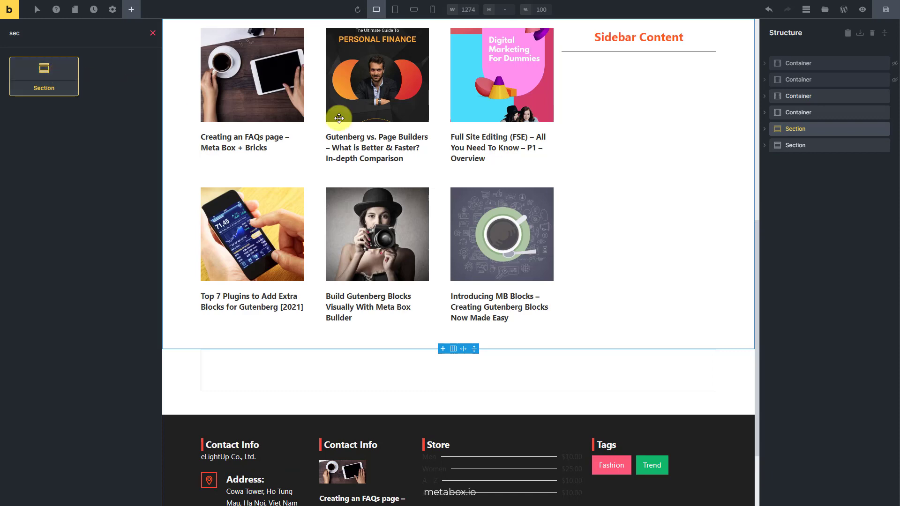
# - Add a Heading element inside the container of the new section
pyautogui.click(795, 147)
pyautogui.click(764, 145)
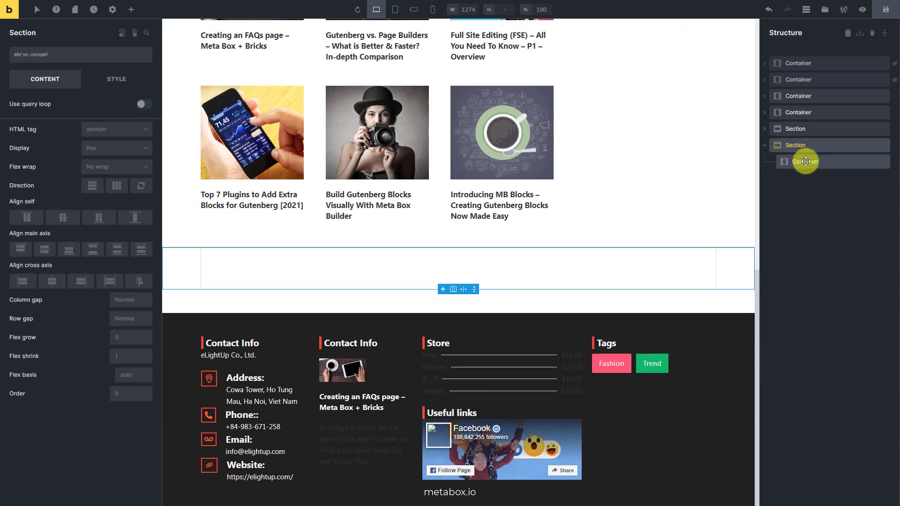
pyautogui.click(803, 161)
pyautogui.click(131, 9)
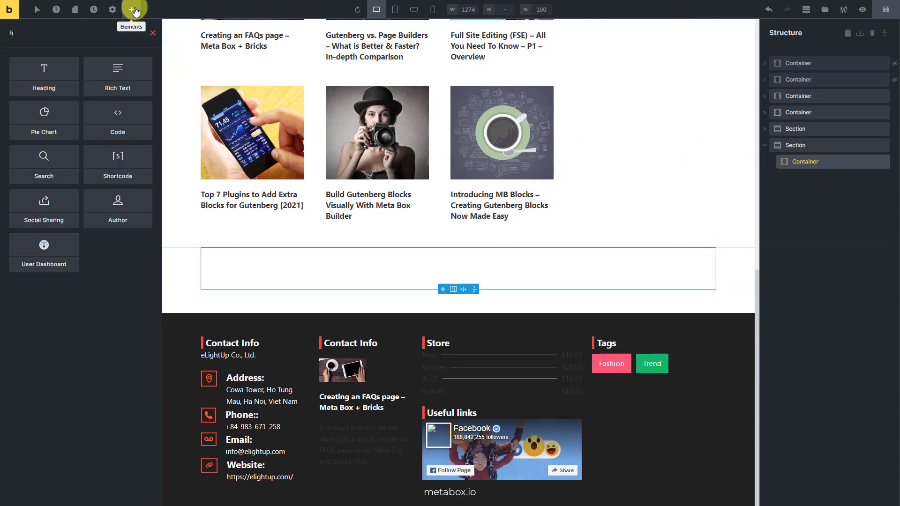
pyautogui.write('hea')
pyautogui.click(58, 77)
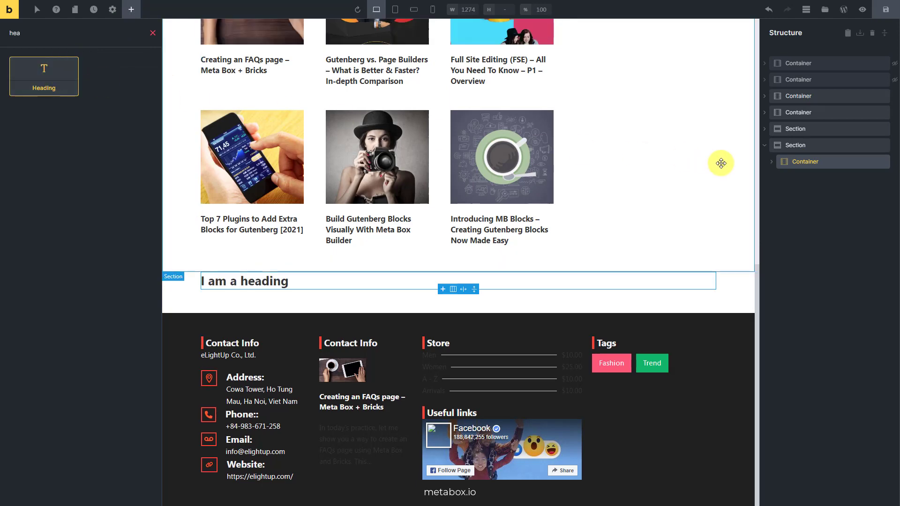
# - Move the heading out of its container to sit above it in the section, and set its text to "Upcoming Events"
pyautogui.click(771, 165)
pyautogui.click(808, 178)
pyautogui.moveTo(807, 177); pyautogui.dragTo(804, 163)
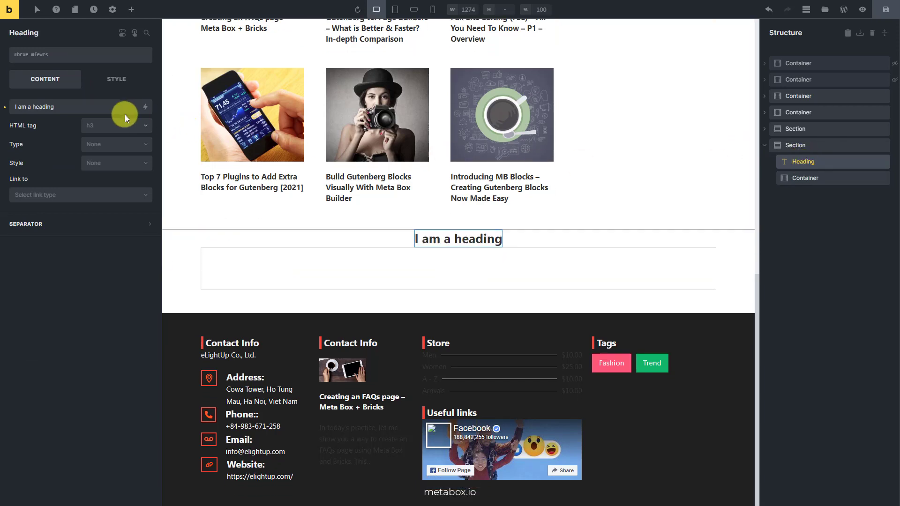
pyautogui.tripleClick(108, 107)
pyautogui.write('Upcoming Events')
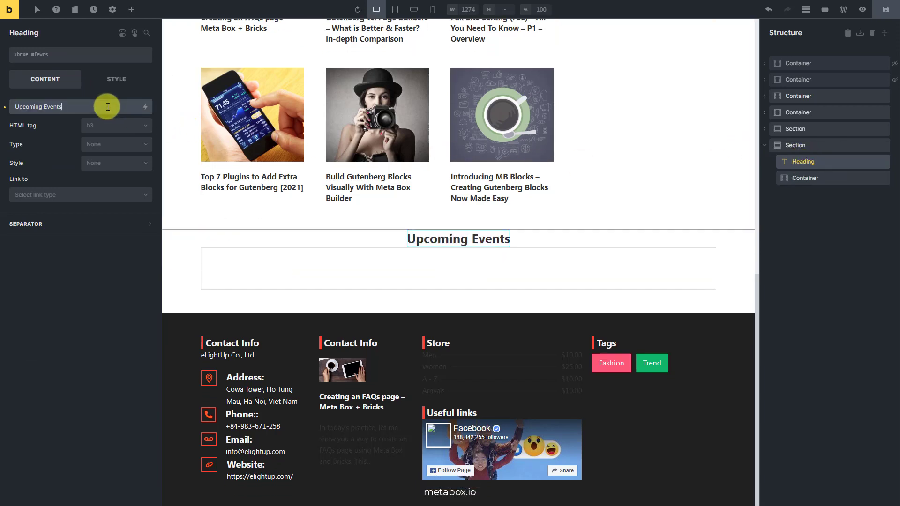
# - Add a Div element inside the empty container below the "Upcoming Events" heading
pyautogui.click(807, 178)
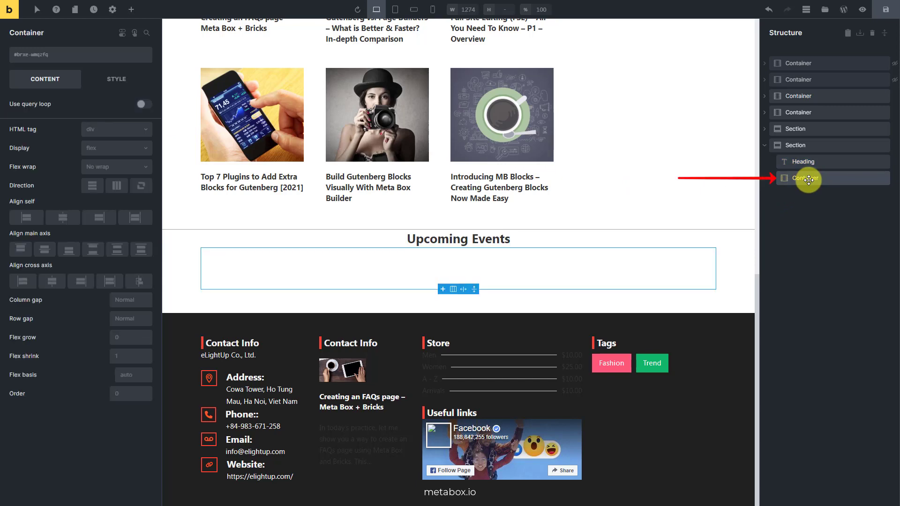
pyautogui.click(134, 11)
pyautogui.write('d')
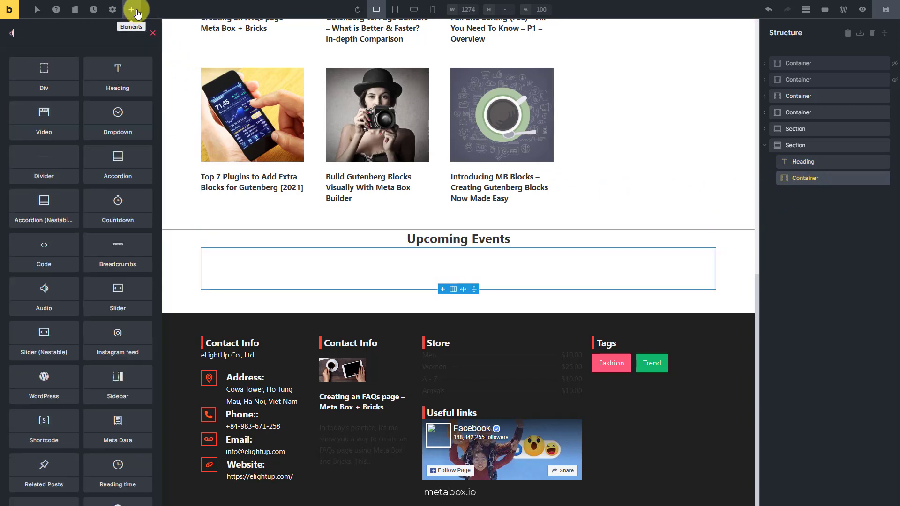
pyautogui.write('iv')
pyautogui.click(62, 73)
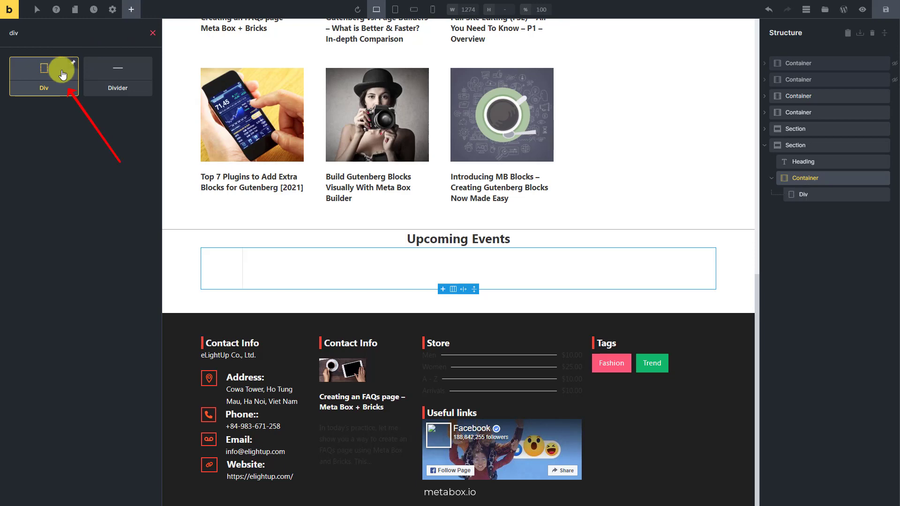
# - Enable the query loop on the Div, with query type Posts and post type Events
pyautogui.click(821, 195)
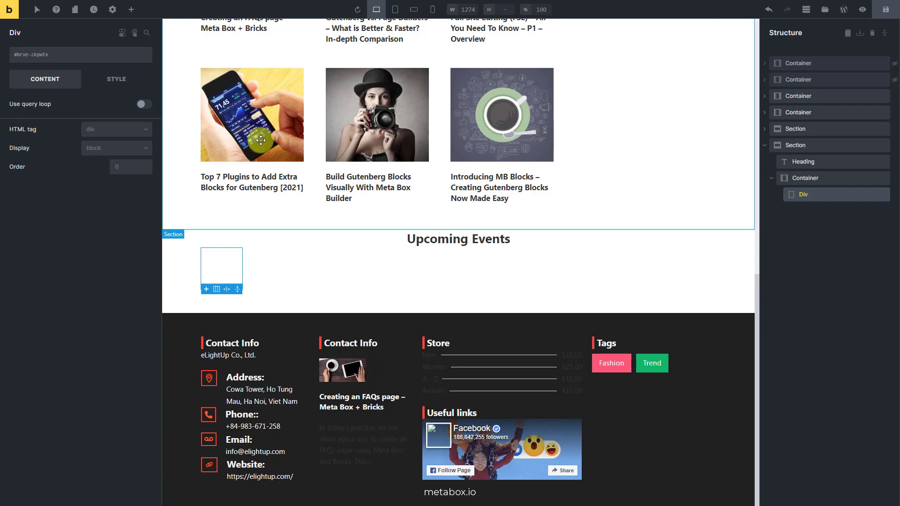
pyautogui.click(145, 104)
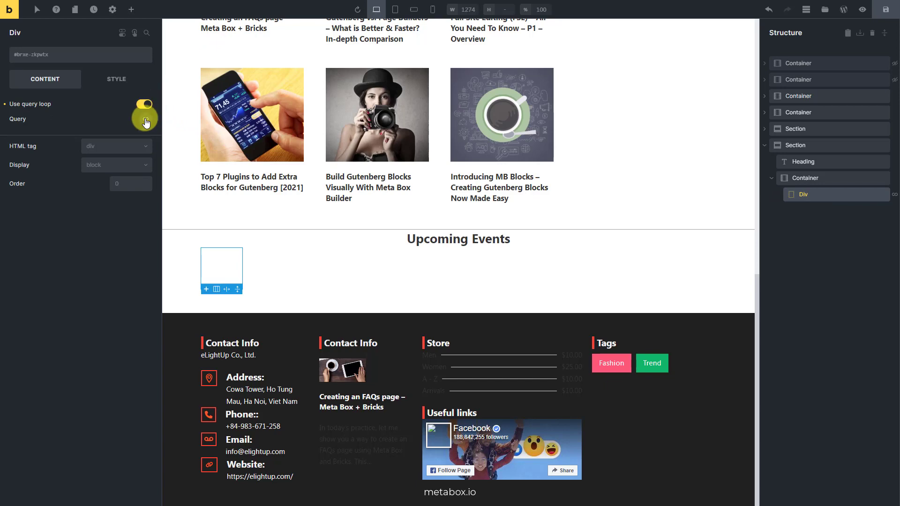
pyautogui.click(146, 120)
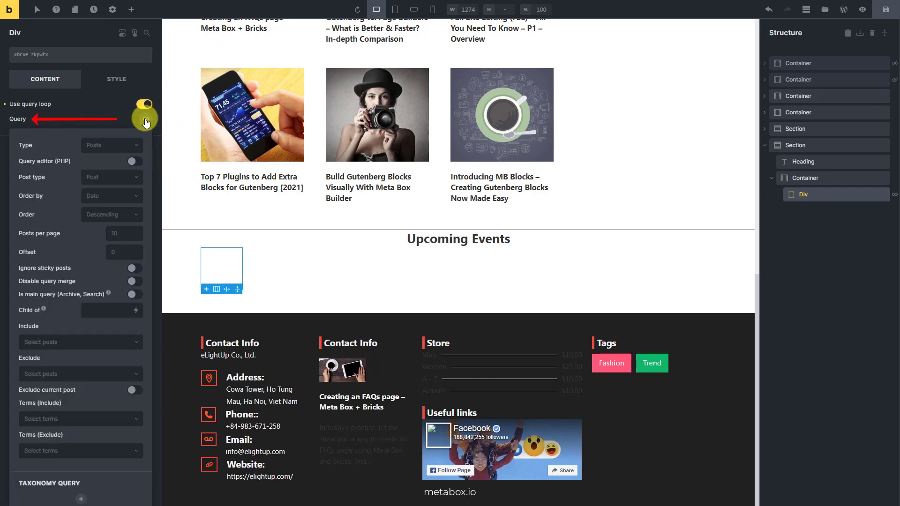
pyautogui.click(123, 148)
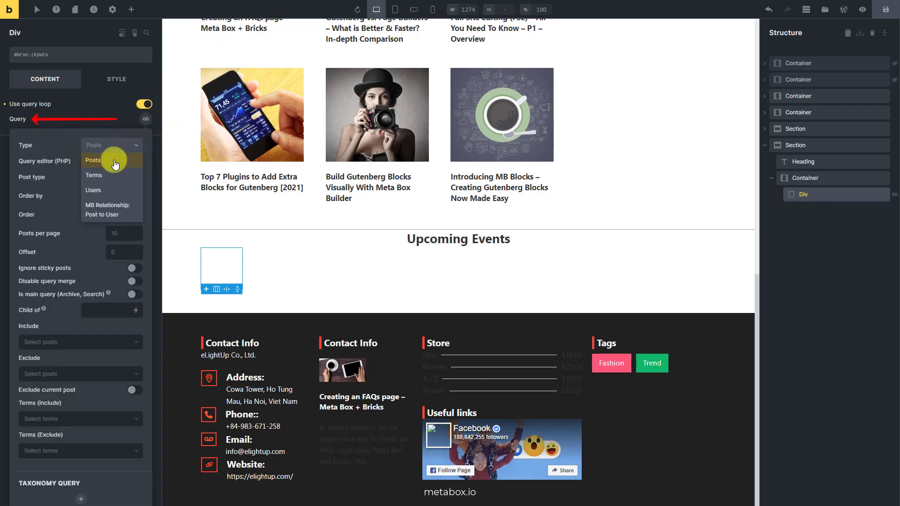
pyautogui.click(115, 161)
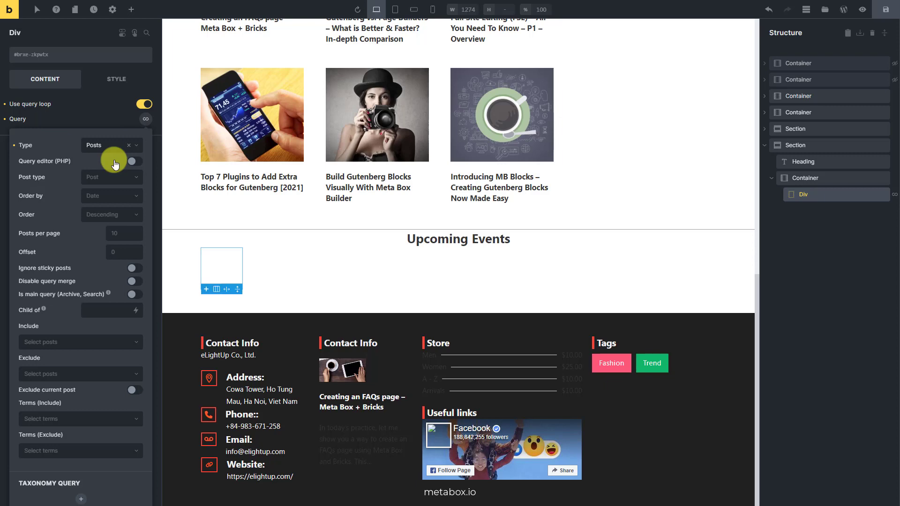
pyautogui.click(116, 180)
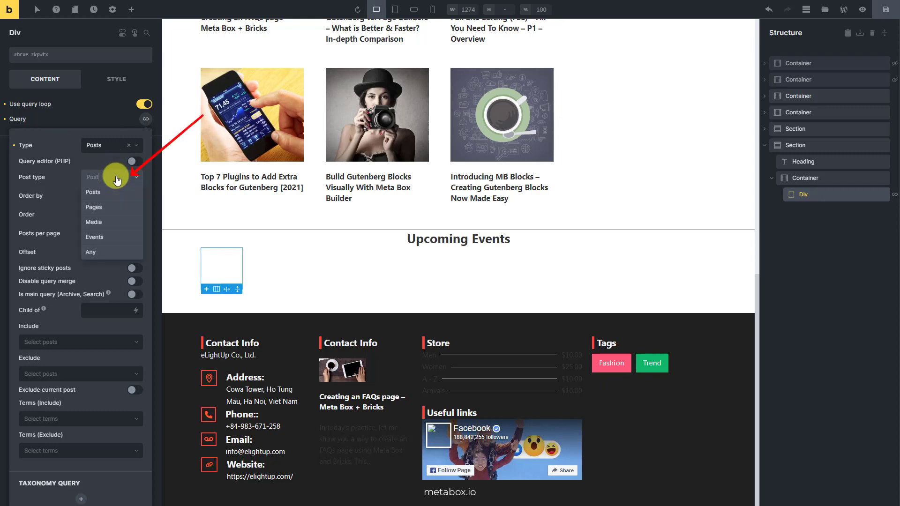
pyautogui.click(109, 240)
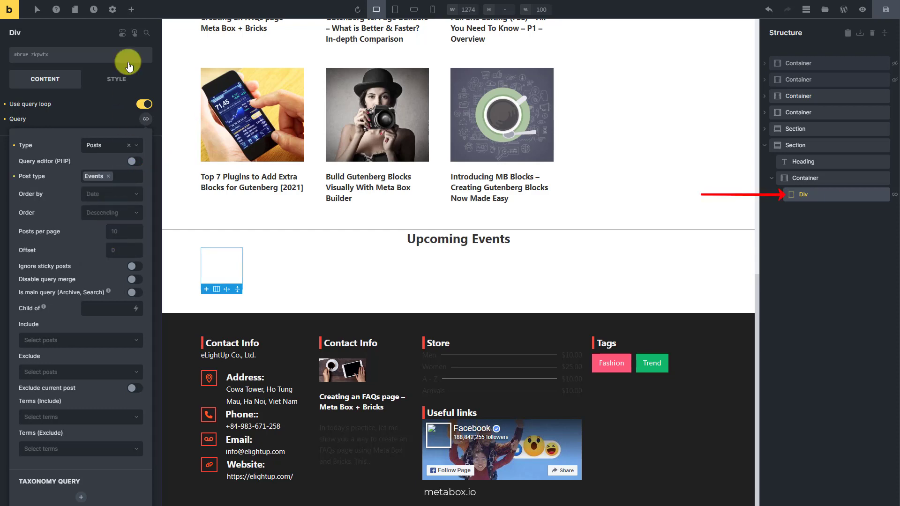
# - Add an Image element inside the looped Div and set its source to the Featured image dynamic data
pyautogui.click(131, 9)
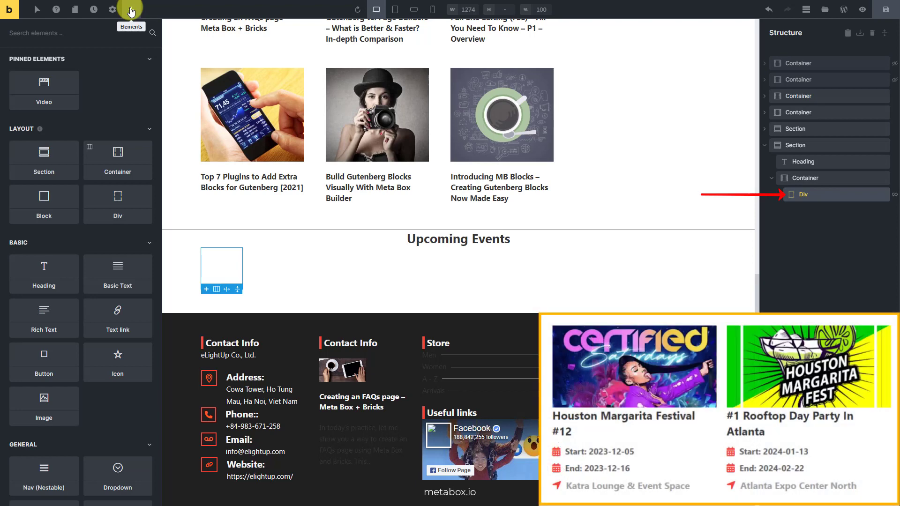
pyautogui.write('image')
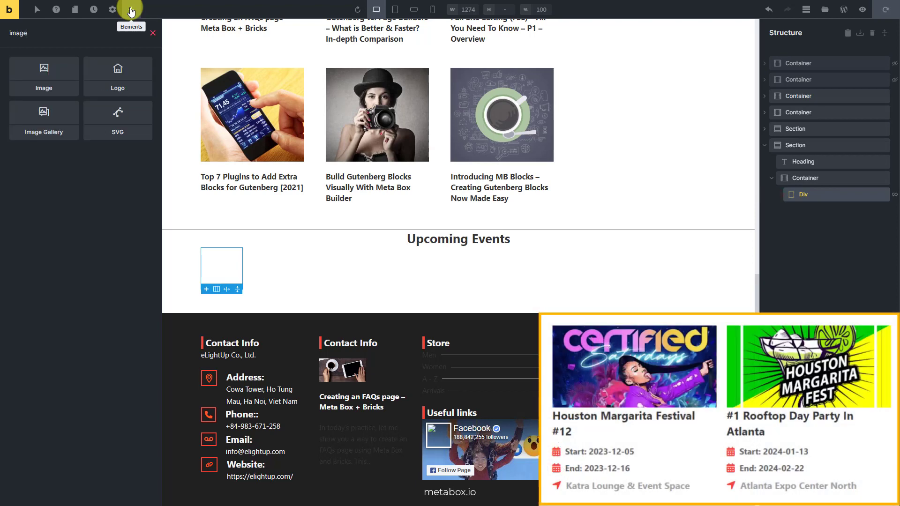
pyautogui.click(63, 76)
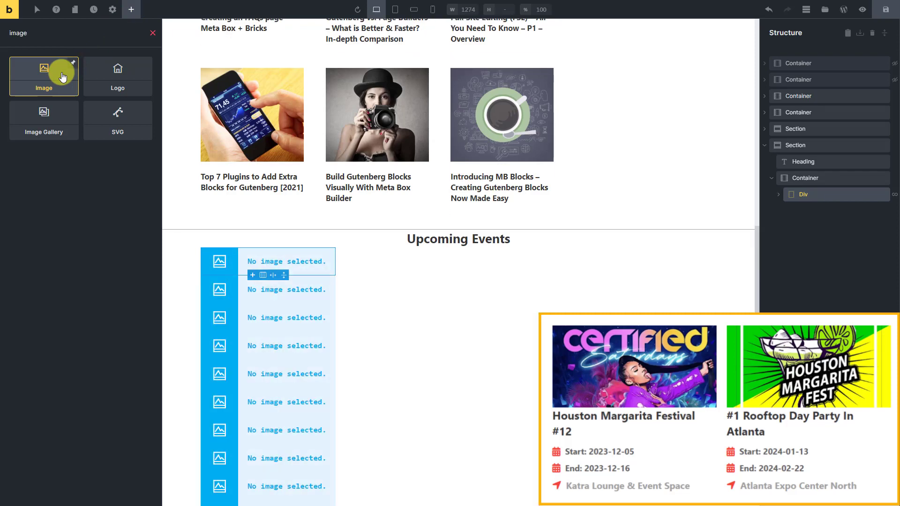
pyautogui.click(251, 256)
pyautogui.click(145, 139)
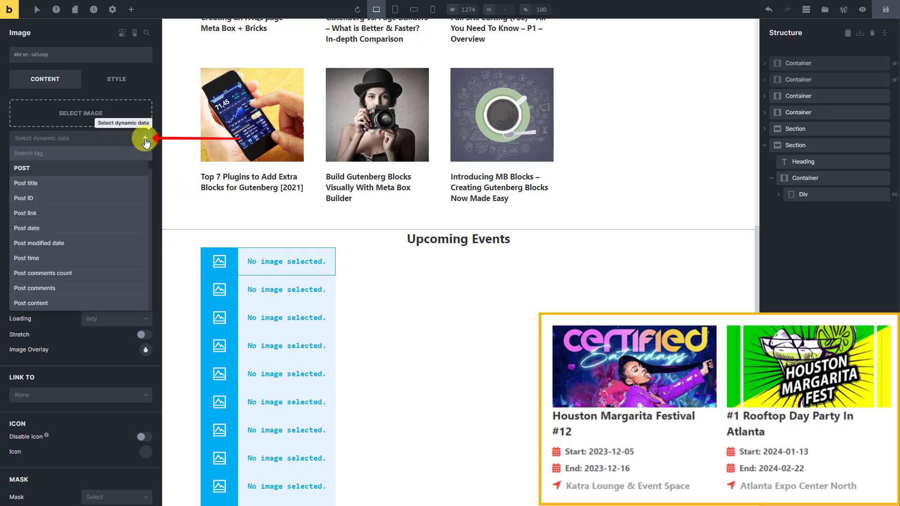
pyautogui.write('fea')
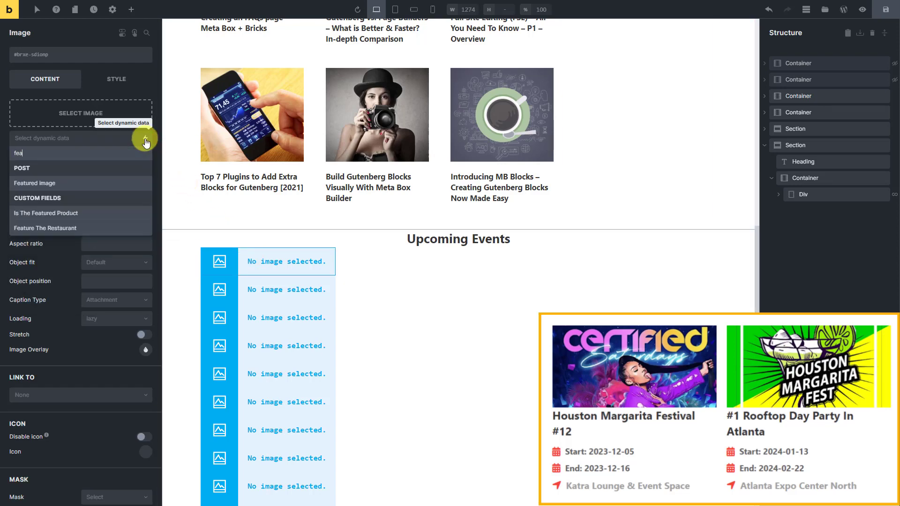
pyautogui.click(107, 185)
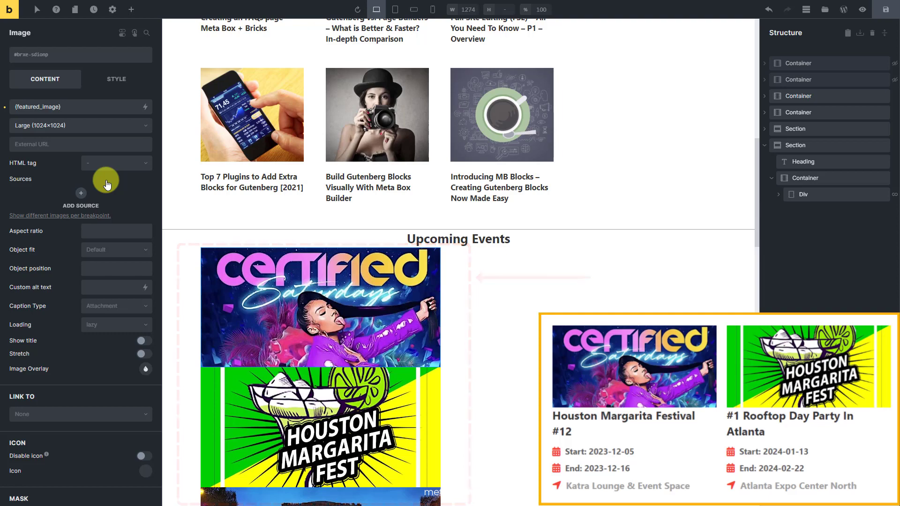
# - Add a Post Title element below the image inside the looped Div and select it
pyautogui.click(778, 197)
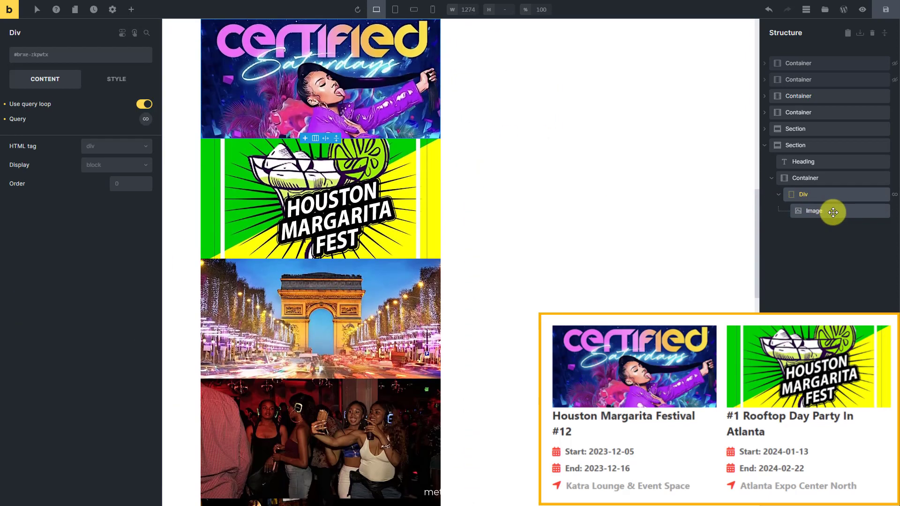
pyautogui.click(831, 211)
pyautogui.click(133, 14)
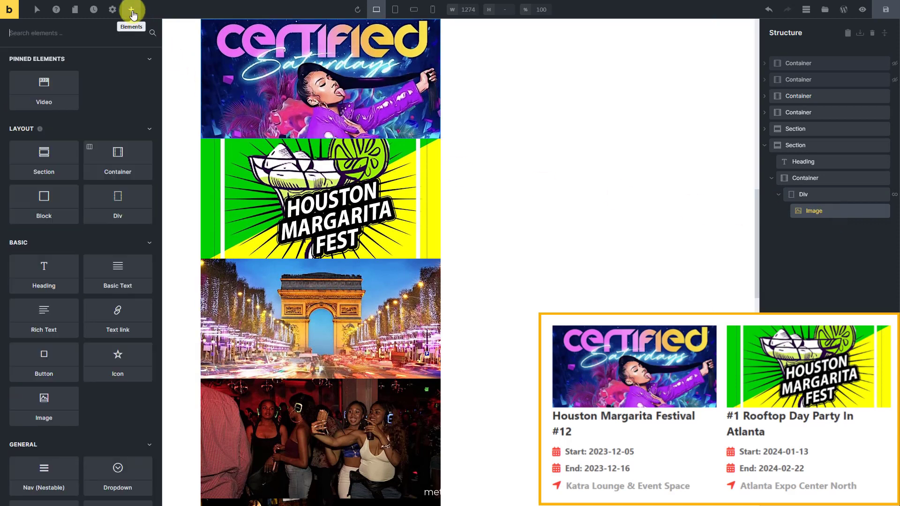
pyautogui.write('title')
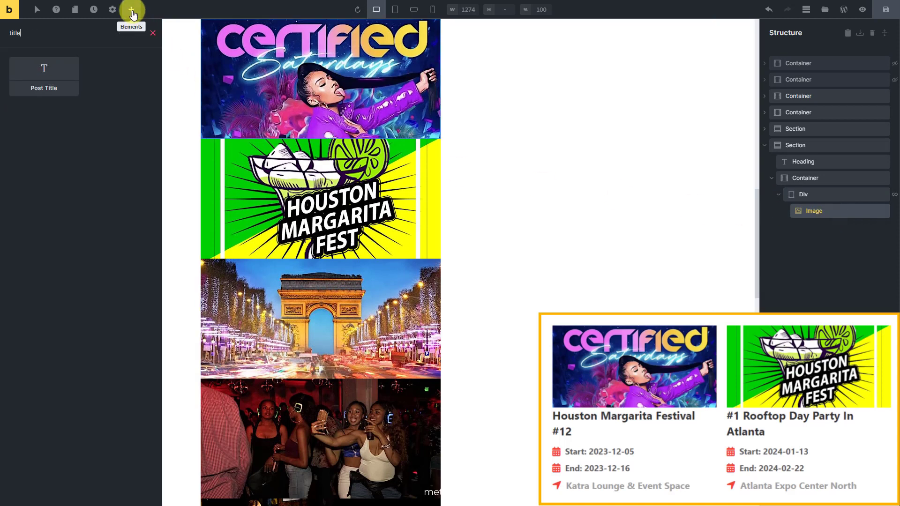
pyautogui.click(60, 80)
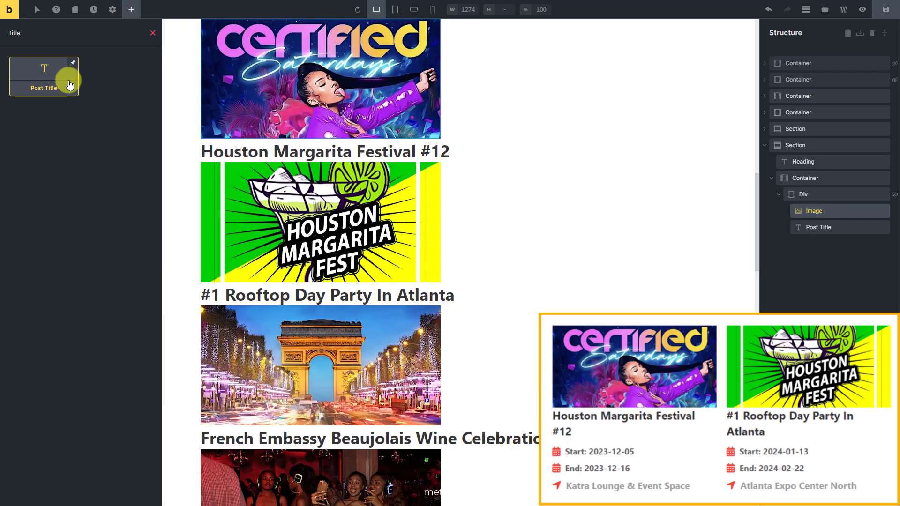
pyautogui.click(840, 229)
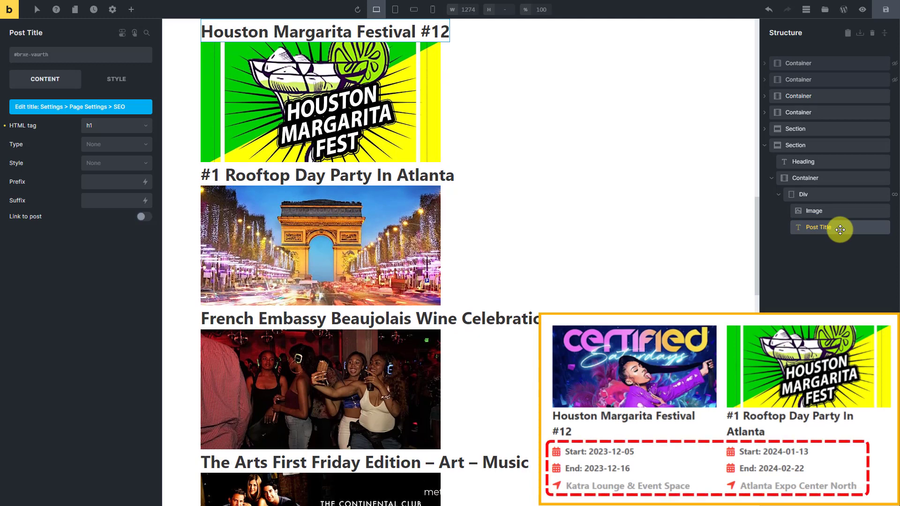
# - Add an Icon Box element below the Post Title in the looped Div and set its direction so the icon sits beside the text
pyautogui.click(132, 9)
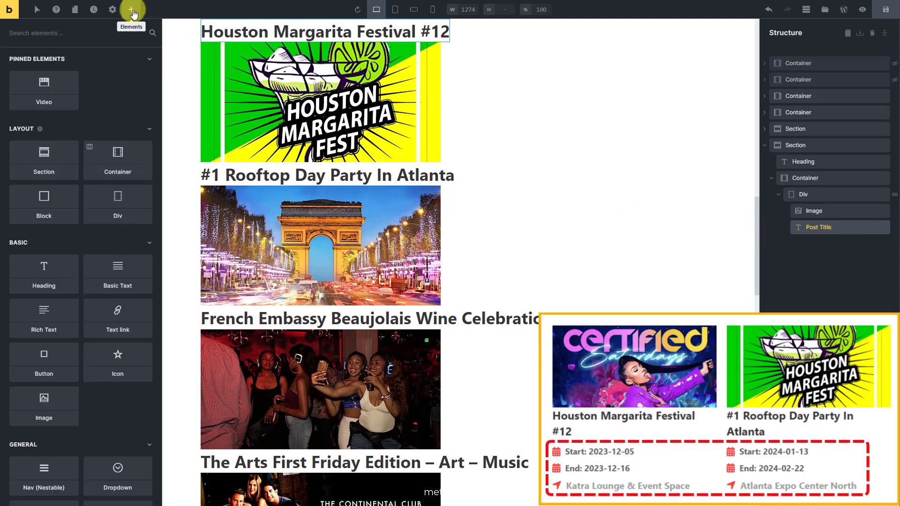
pyautogui.write('icon')
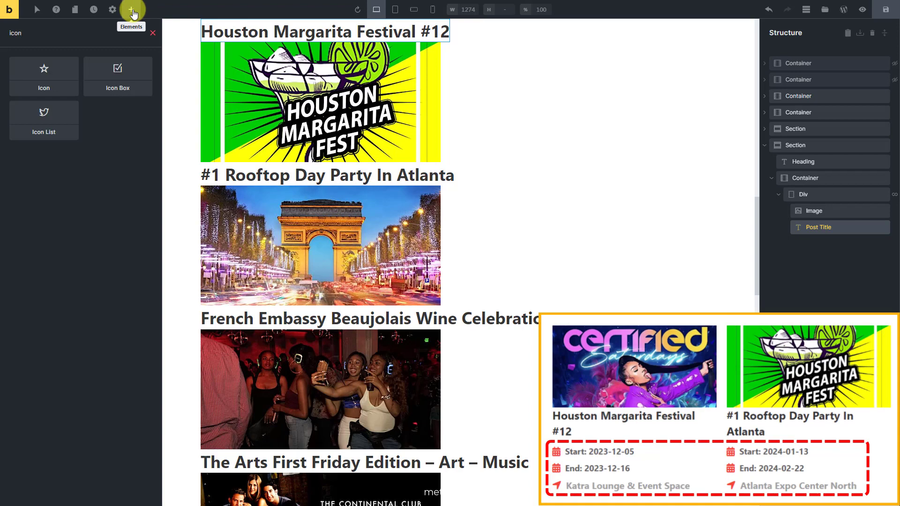
pyautogui.click(132, 80)
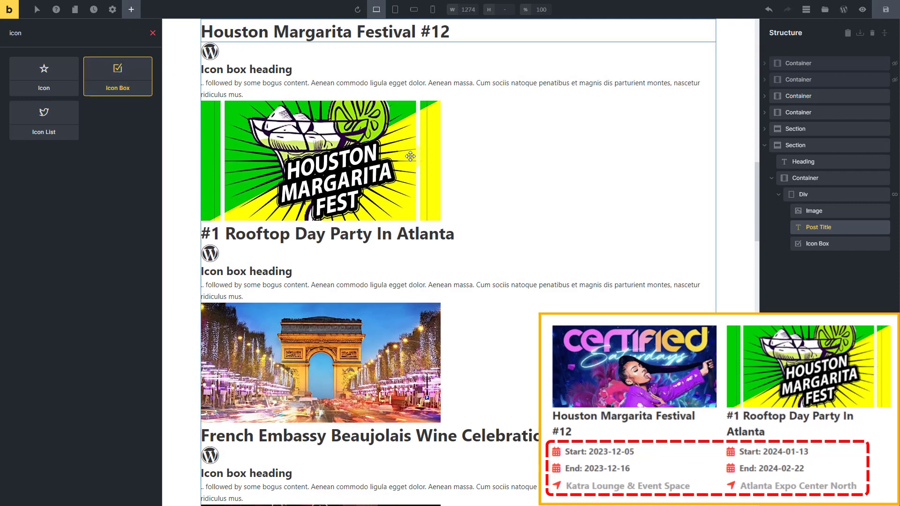
pyautogui.click(844, 243)
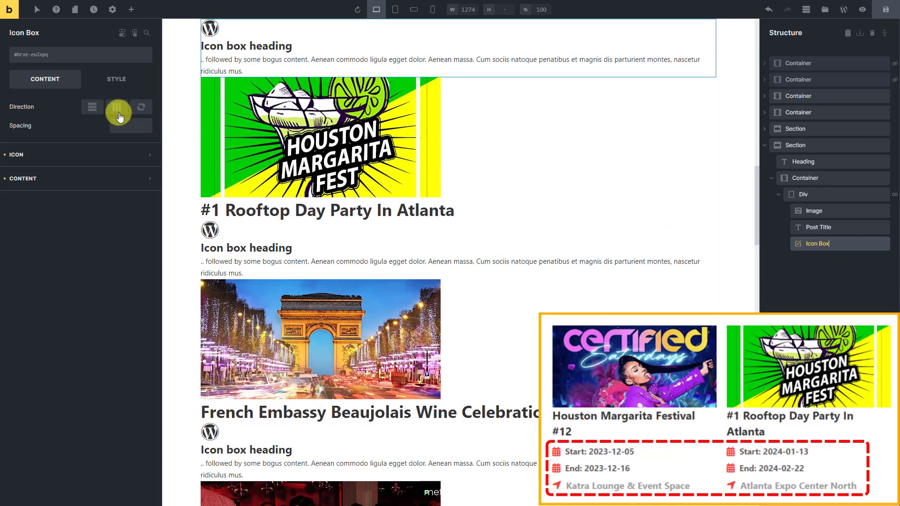
pyautogui.click(118, 110)
# - Set the Icon Box's icon to the grid-style calendar from the Fontawesome - Solid library
pyautogui.click(104, 155)
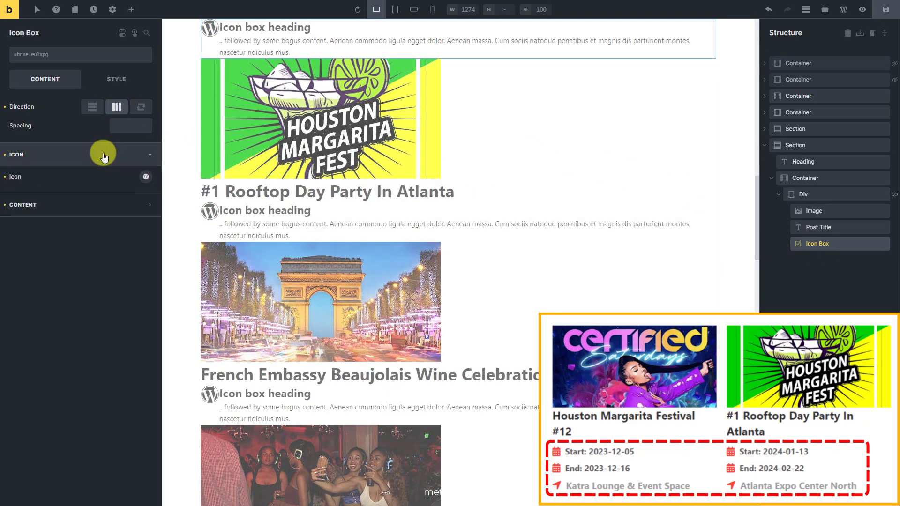
pyautogui.click(146, 177)
pyautogui.click(93, 204)
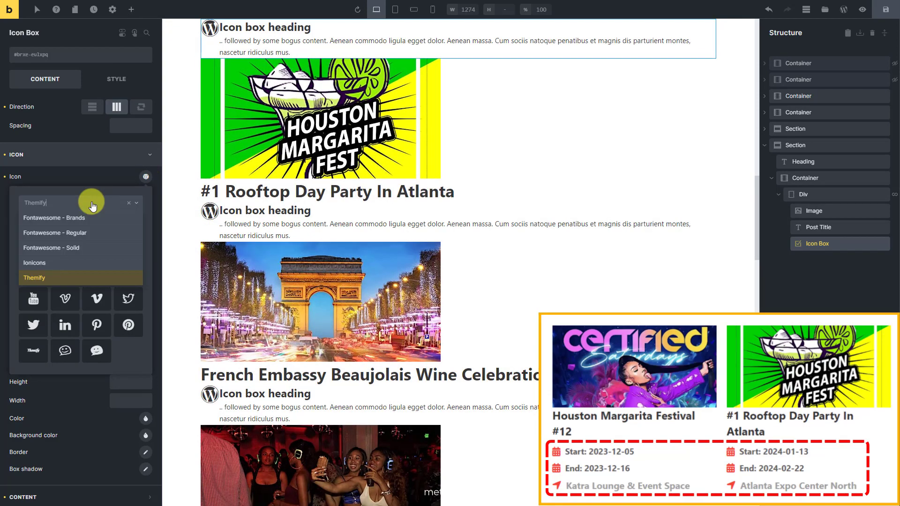
pyautogui.click(80, 248)
pyautogui.click(94, 226)
pyautogui.write('c')
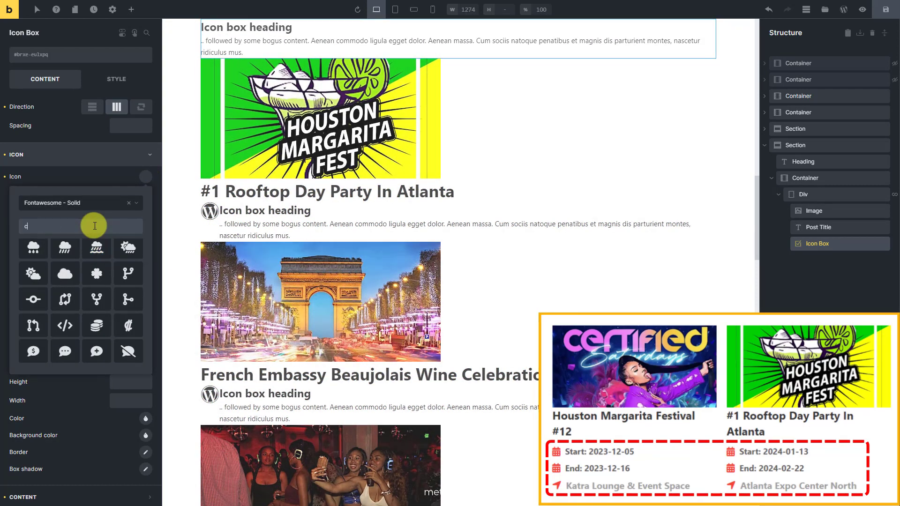
pyautogui.write('alen')
pyautogui.click(104, 252)
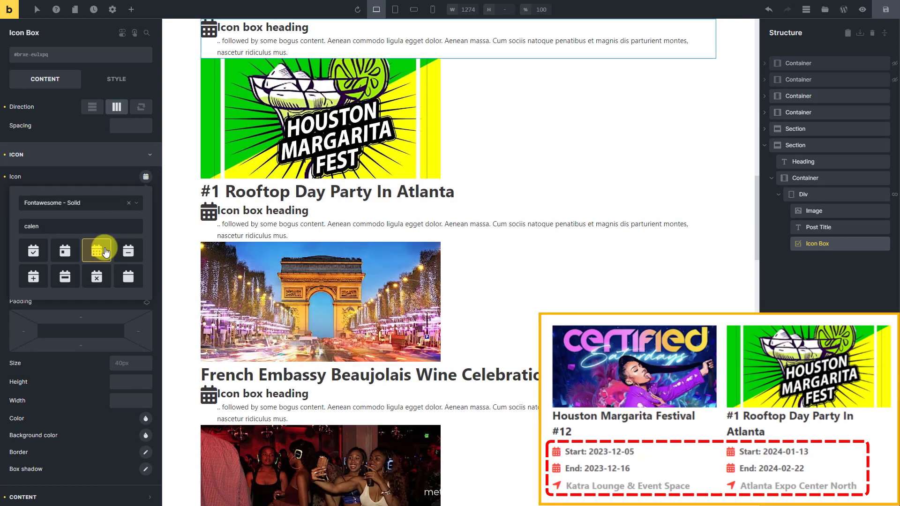
pyautogui.click(104, 155)
# - Replace the Icon Box's placeholder content with "Start:" followed by the Start Date dynamic data from Meta Box (Events)
pyautogui.click(100, 179)
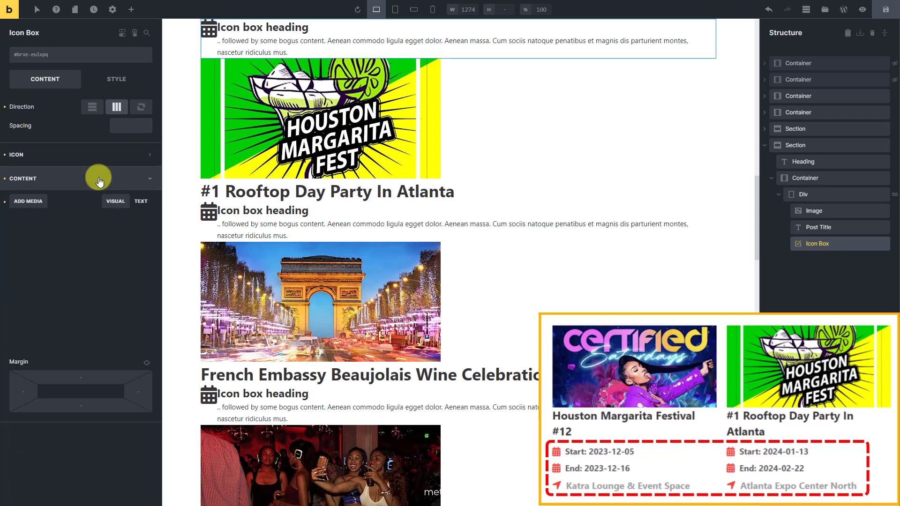
pyautogui.click(118, 353)
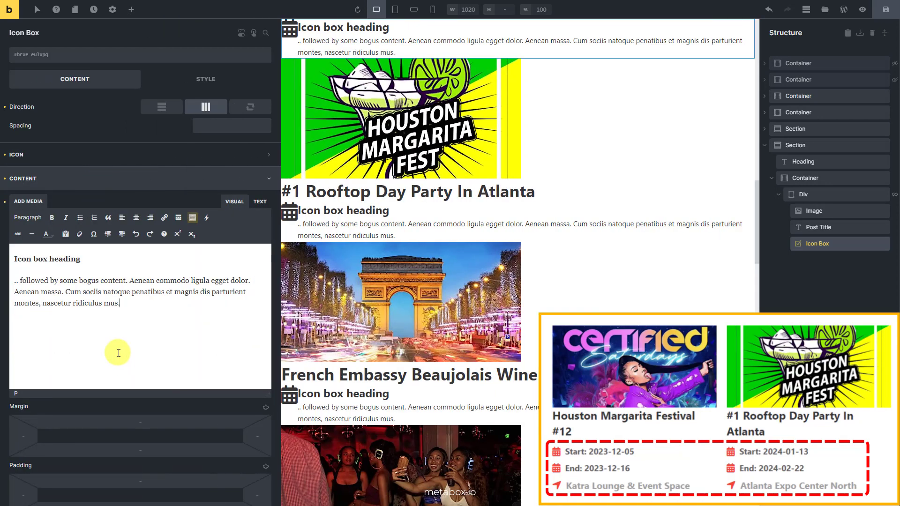
pyautogui.moveTo(119, 352); pyautogui.dragTo(9, 259)
pyautogui.write('Start:')
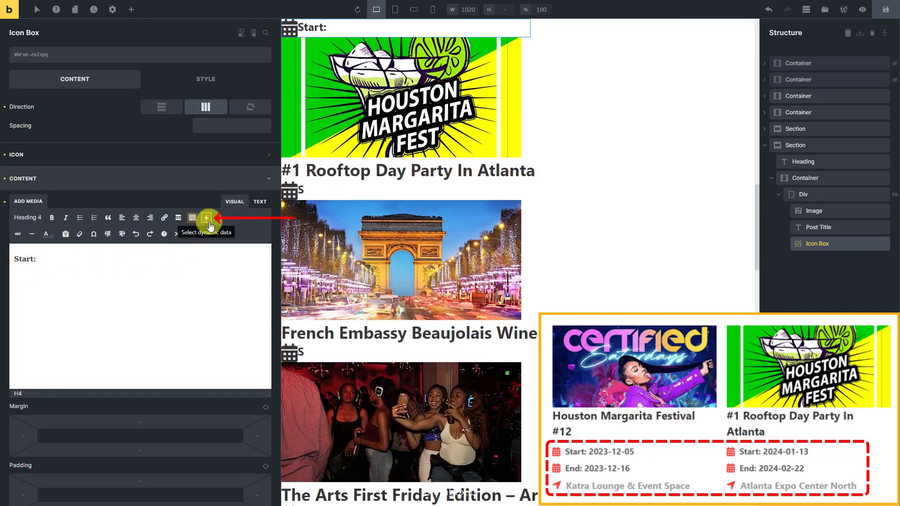
pyautogui.click(209, 226)
pyautogui.moveTo(235, 388)
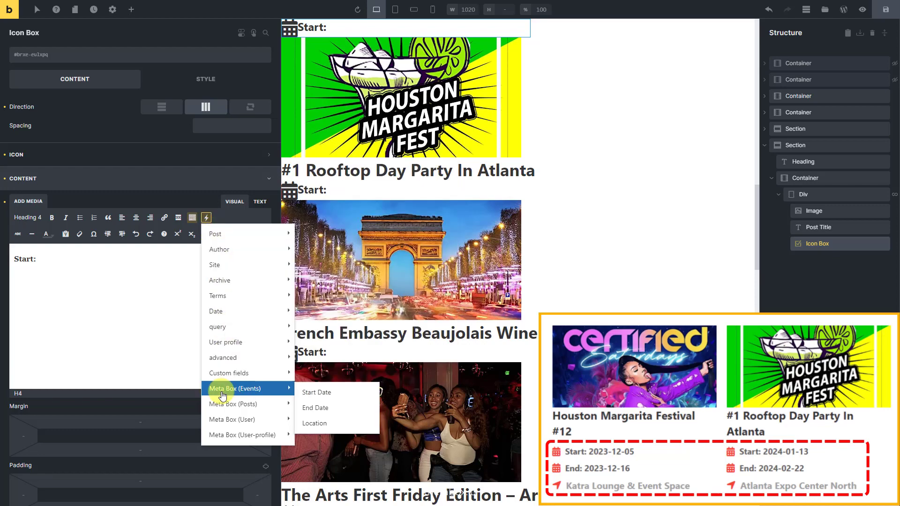
pyautogui.click(336, 394)
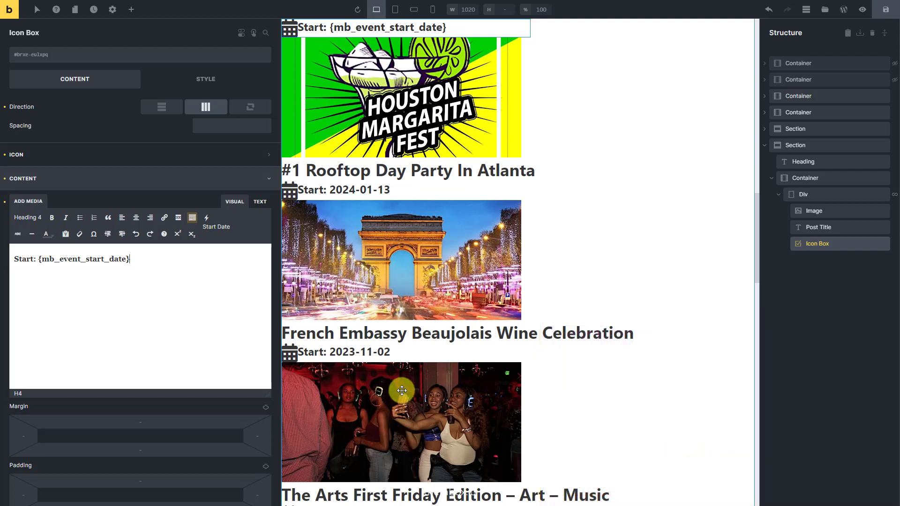
# - Duplicate the start-date Icon Box within the looped Div and select the copy
pyautogui.rightClick(846, 245)
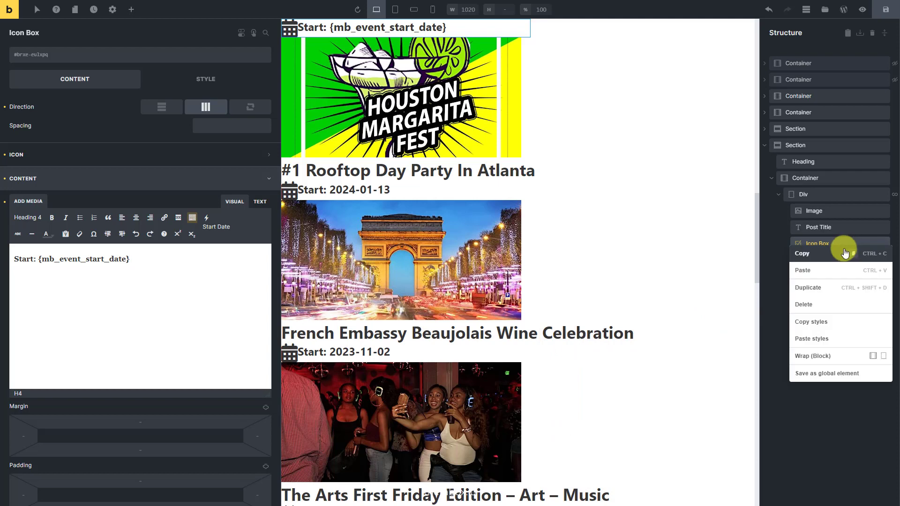
pyautogui.click(833, 293)
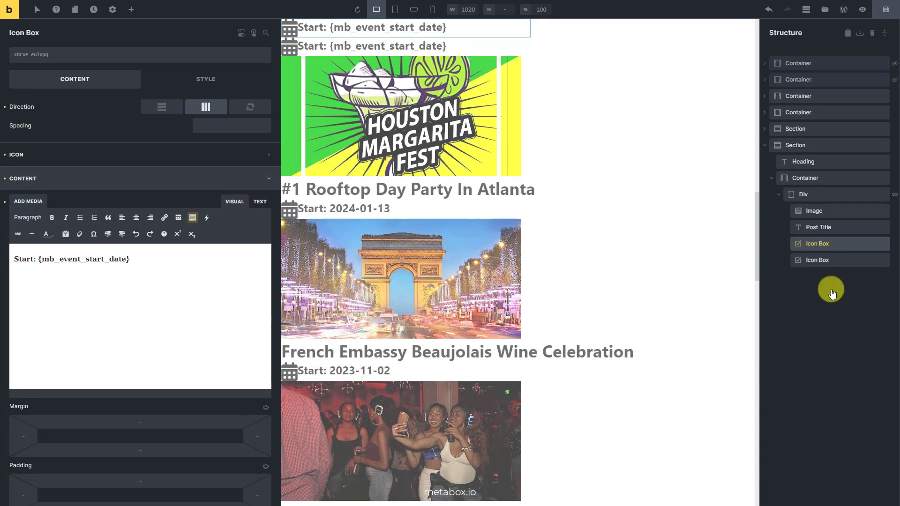
pyautogui.click(837, 260)
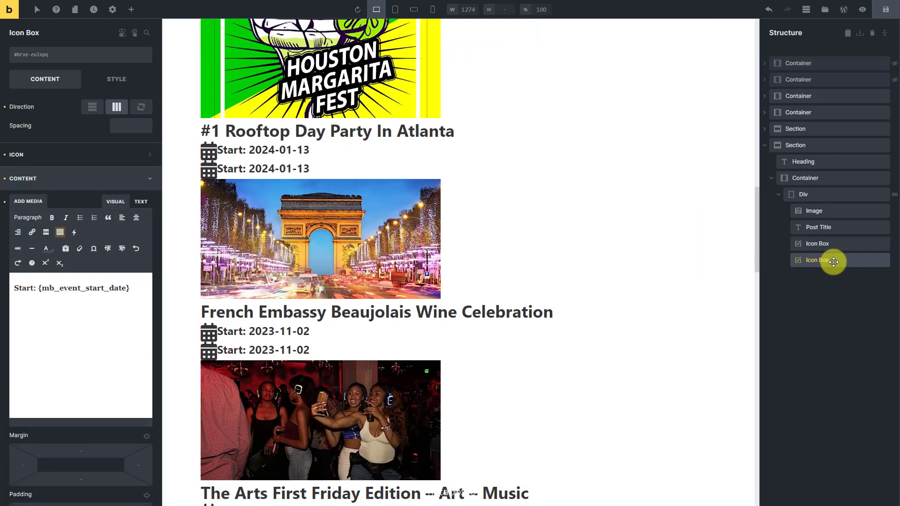
# - Change the copied Icon Box's label to "End" and replace its dynamic data with End Date from Meta Box (Events)
pyautogui.moveTo(34, 288); pyautogui.dragTo(16, 288)
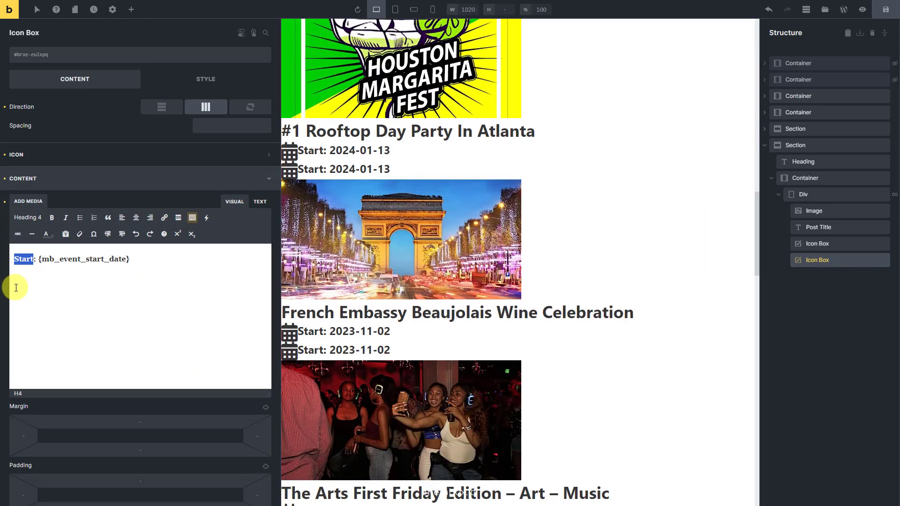
pyautogui.write('End')
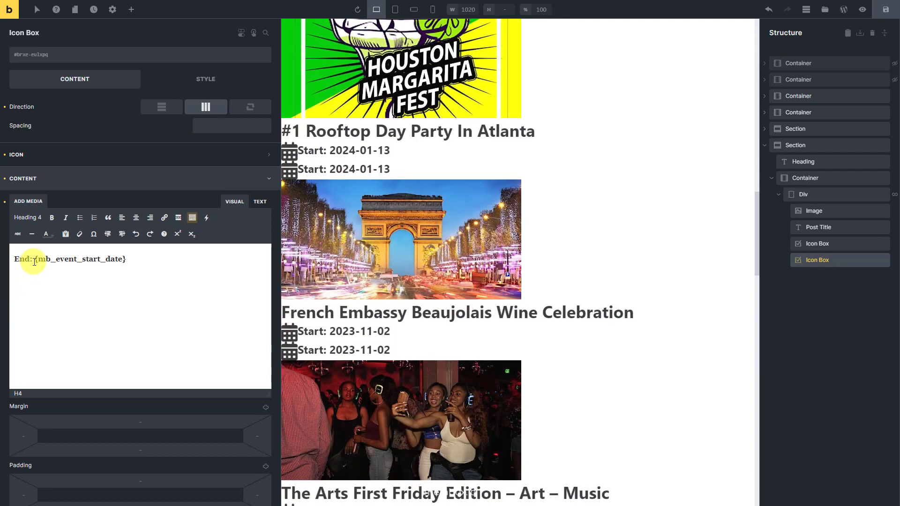
pyautogui.moveTo(35, 262); pyautogui.dragTo(150, 261)
pyautogui.press('BackSpace')
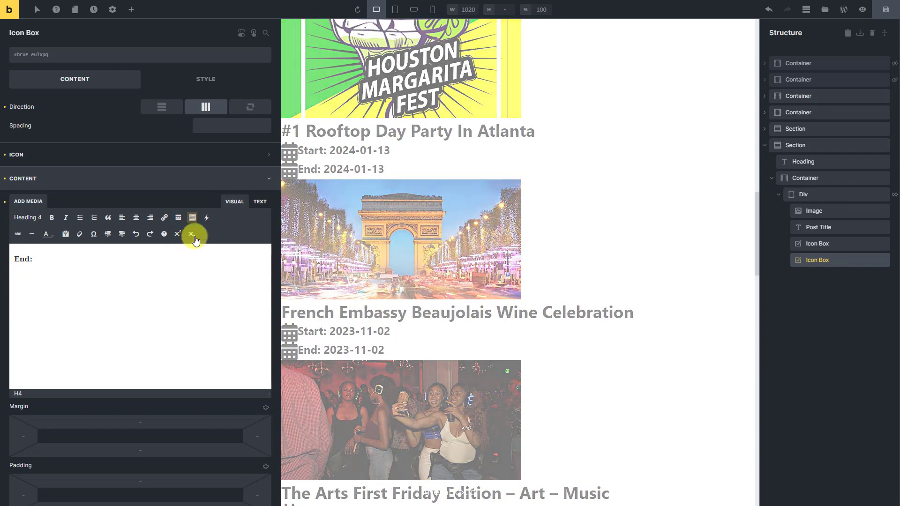
pyautogui.click(205, 221)
pyautogui.moveTo(241, 389)
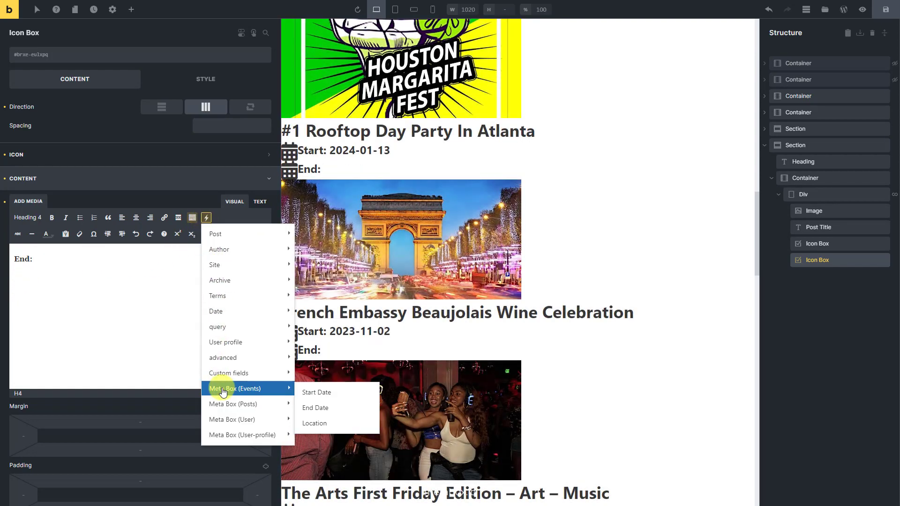
pyautogui.click(353, 415)
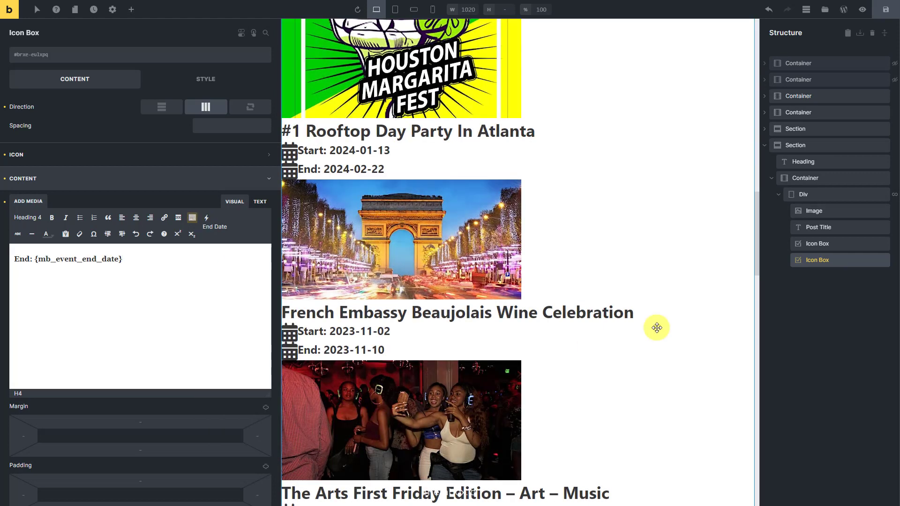
# - Duplicate the end-date Icon Box and change the copy's icon to the Fontawesome - Solid location arrow
pyautogui.rightClick(843, 260)
pyautogui.click(834, 302)
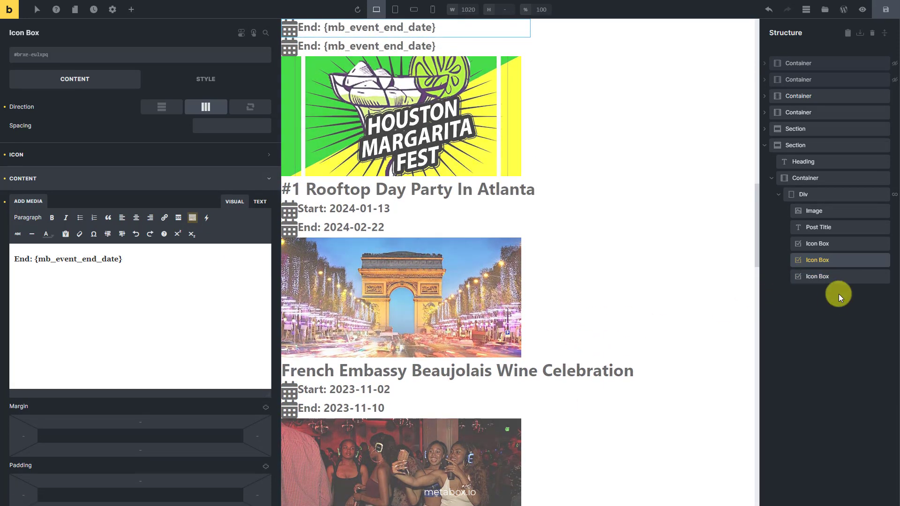
pyautogui.doubleClick(838, 276)
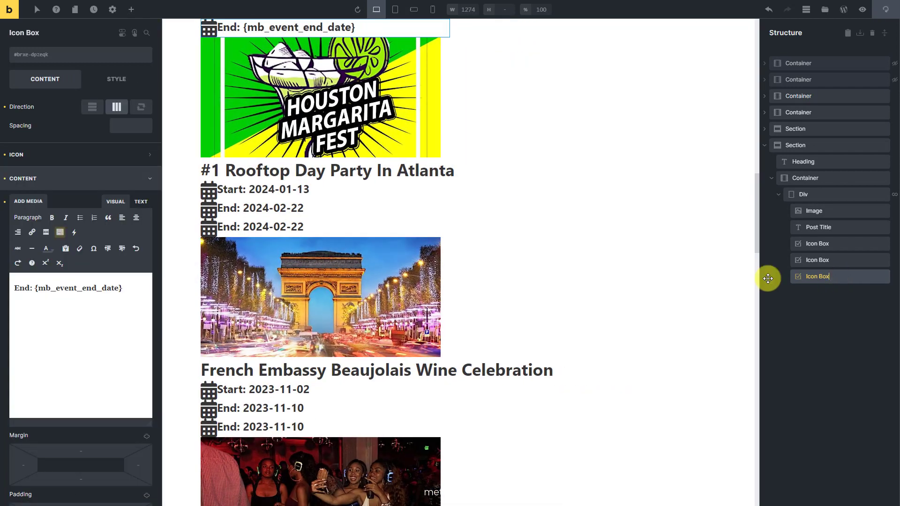
pyautogui.click(120, 155)
pyautogui.click(146, 177)
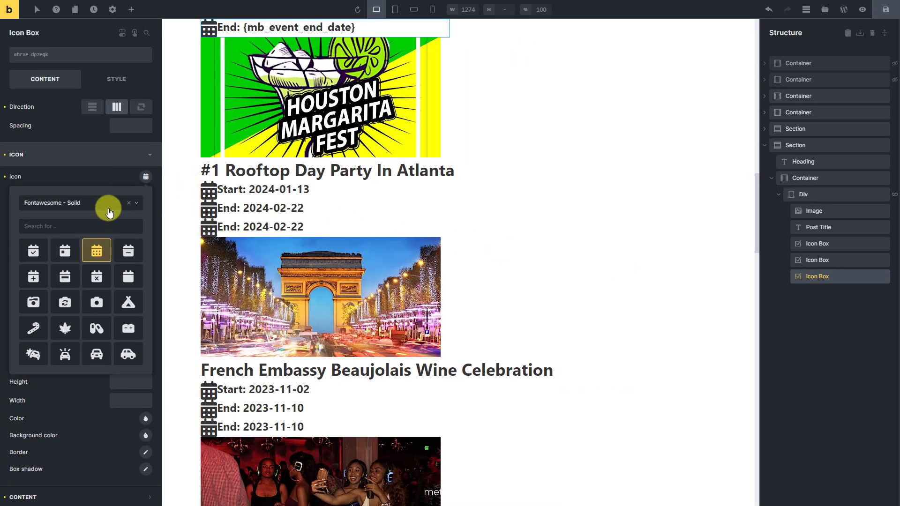
pyautogui.click(95, 224)
pyautogui.write('location')
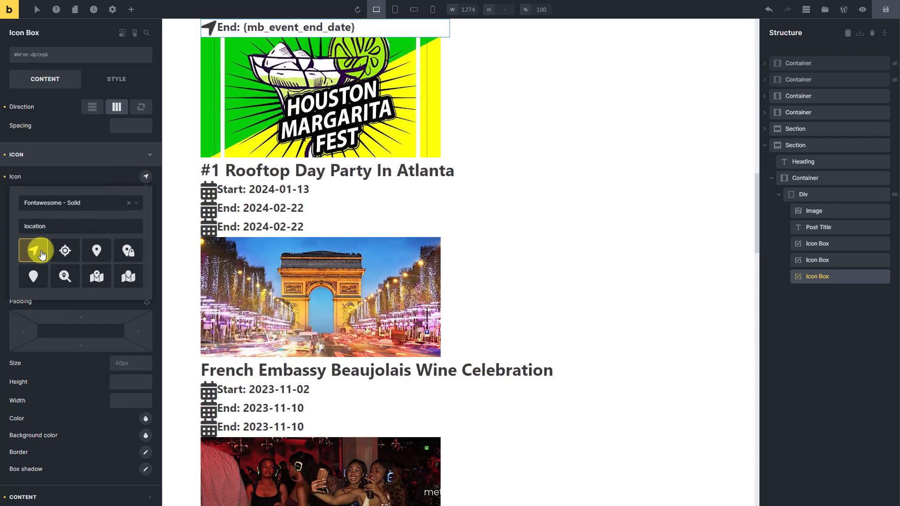
pyautogui.click(74, 155)
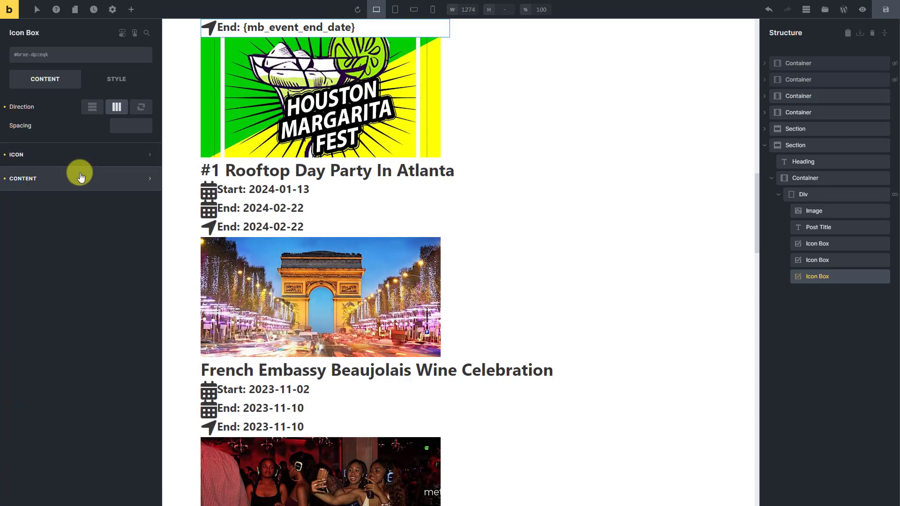
# - Replace the third Icon Box's entire content with only the Location dynamic data from Meta Box (Events)
pyautogui.click(80, 178)
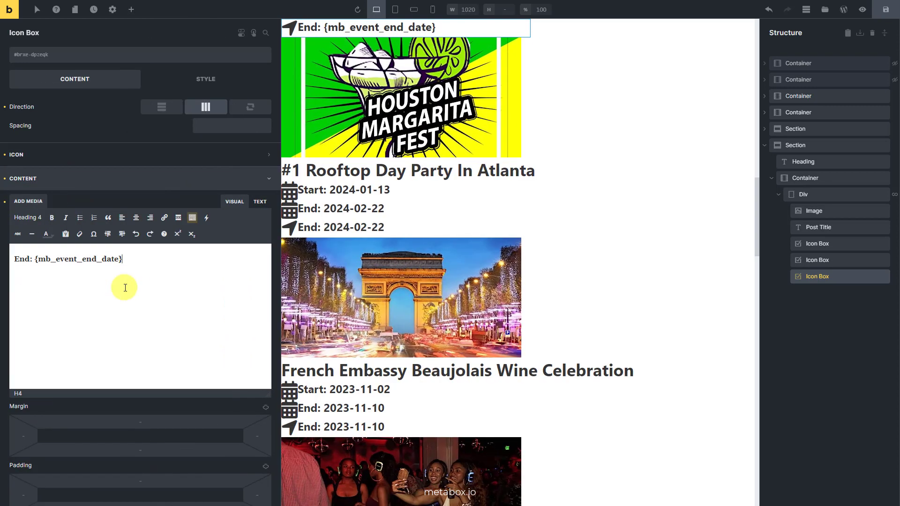
pyautogui.moveTo(124, 285); pyautogui.dragTo(41, 263)
pyautogui.press('BackSpace')
pyautogui.click(206, 217)
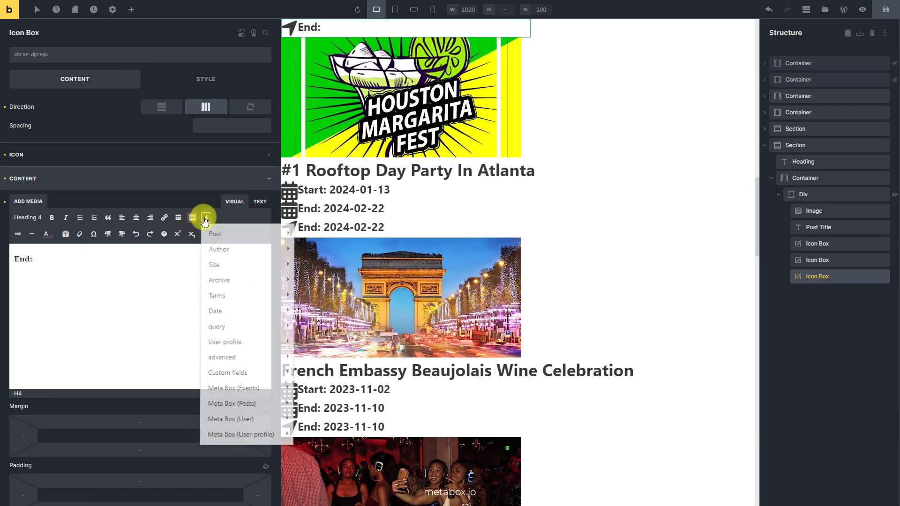
pyautogui.moveTo(259, 390)
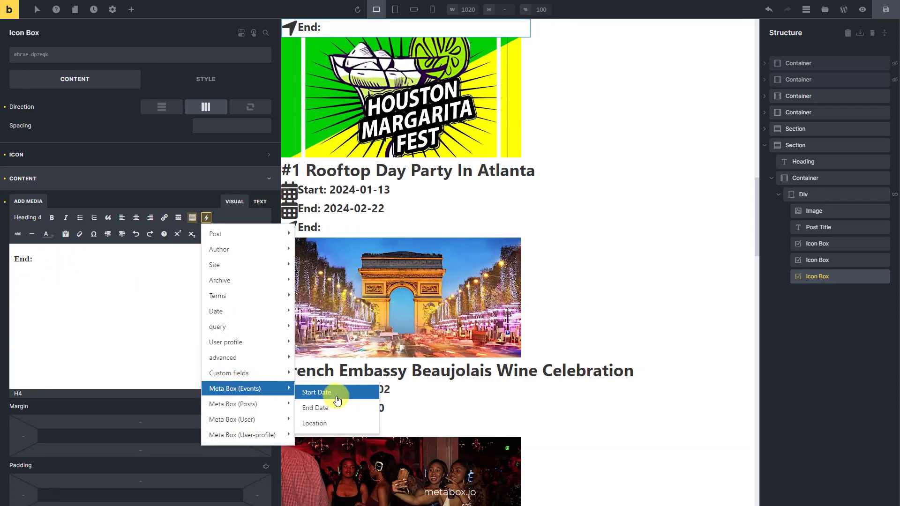
pyautogui.click(334, 423)
pyautogui.moveTo(34, 260); pyautogui.dragTo(9, 261)
pyautogui.press('BackSpace')
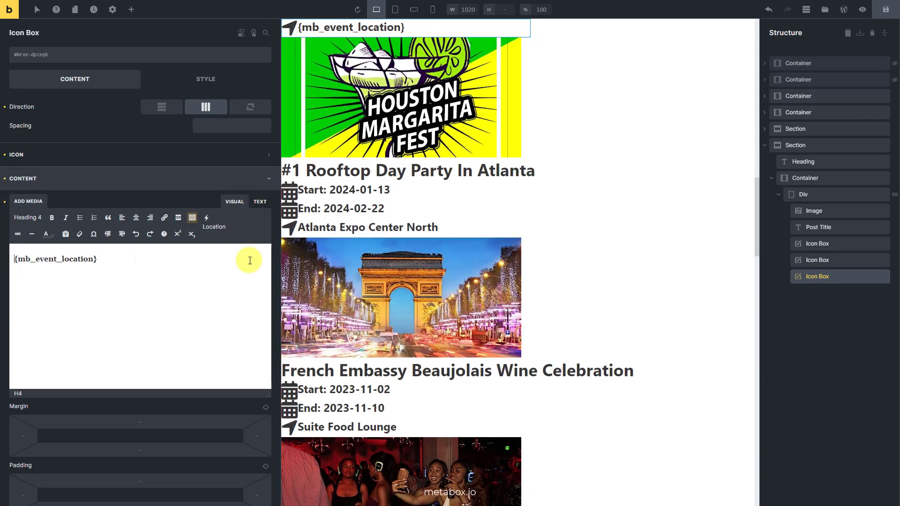
# - Review the dates and locations of all events listed in the "Upcoming Events" section
pyautogui.scroll(-20, 632, 241)
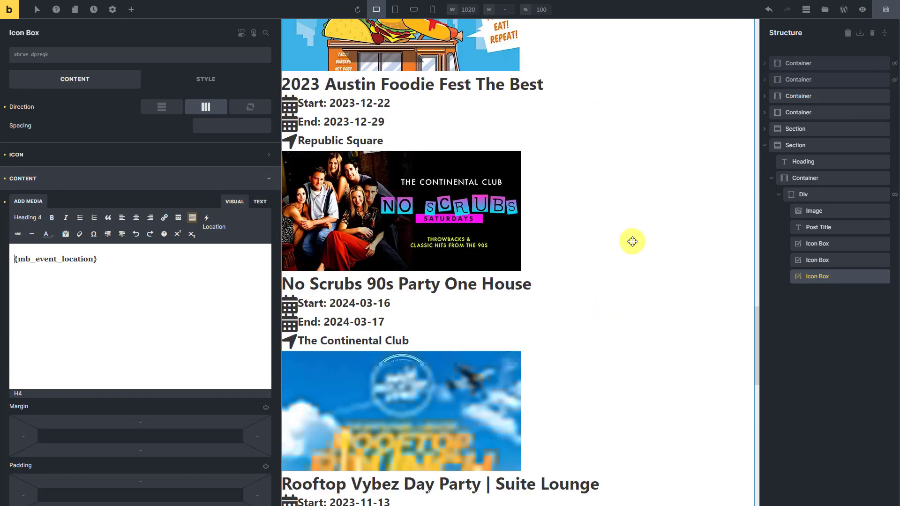
pyautogui.scroll(-8, 632, 241)
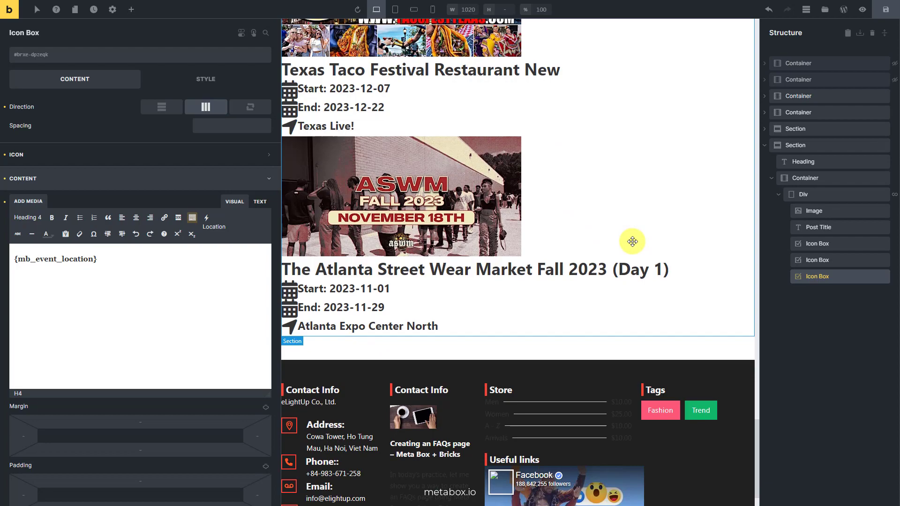
pyautogui.scroll(20, 632, 242)
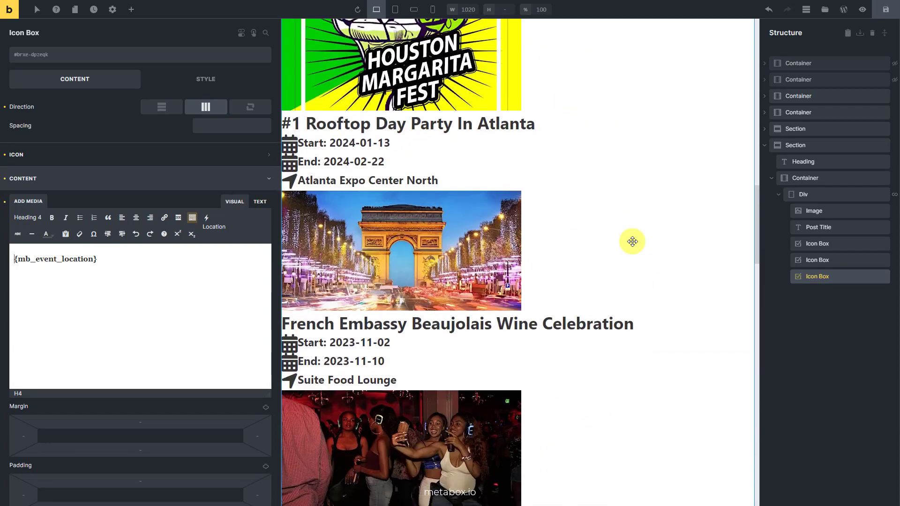
pyautogui.scroll(10, 633, 241)
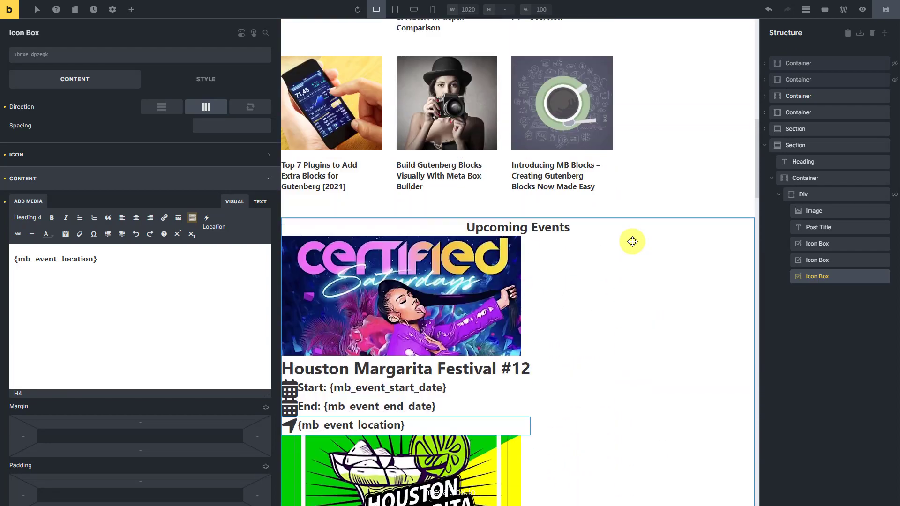
pyautogui.scroll(1, 632, 242)
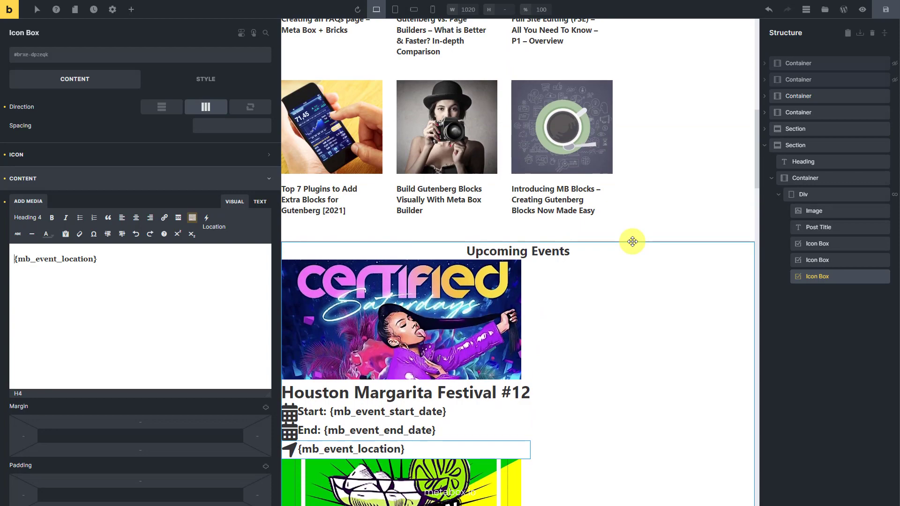
# - Change the HTML tag of the "Upcoming Events" heading to h1
pyautogui.doubleClick(835, 149)
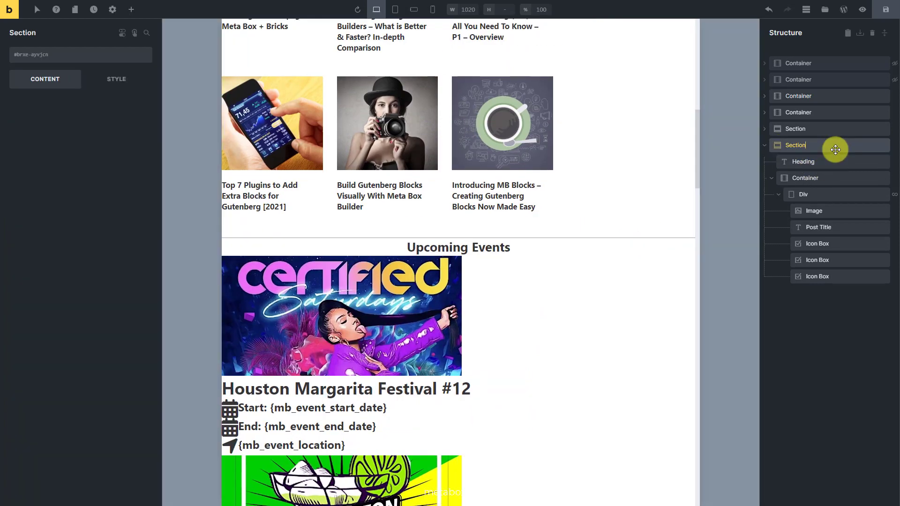
pyautogui.click(830, 161)
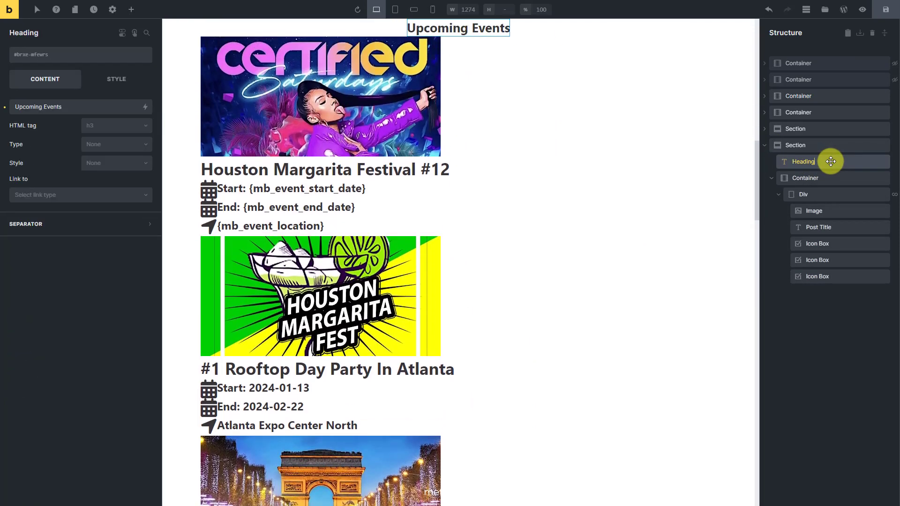
pyautogui.click(119, 126)
pyautogui.click(118, 136)
# - Set the top and bottom margins of the "Upcoming Events" heading to 20 each
pyautogui.click(119, 78)
pyautogui.click(115, 109)
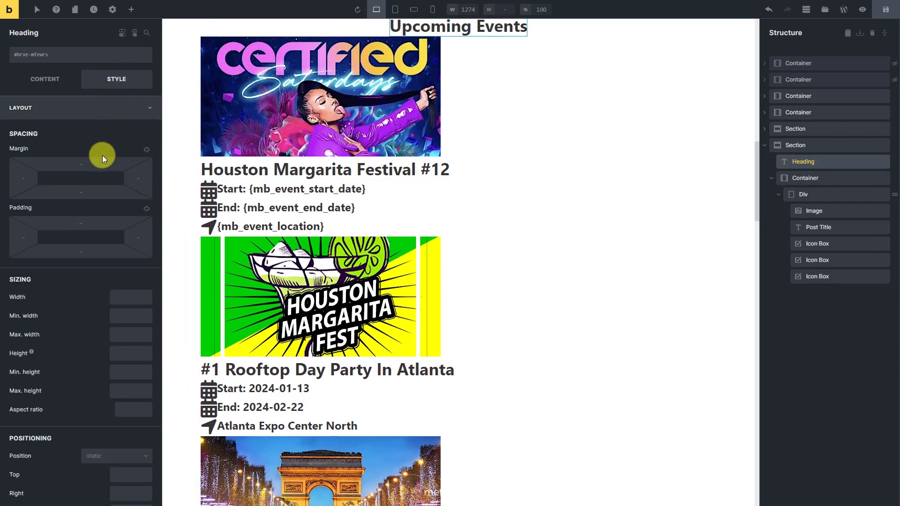
pyautogui.click(100, 163)
pyautogui.write('20')
pyautogui.click(91, 193)
pyautogui.write('20')
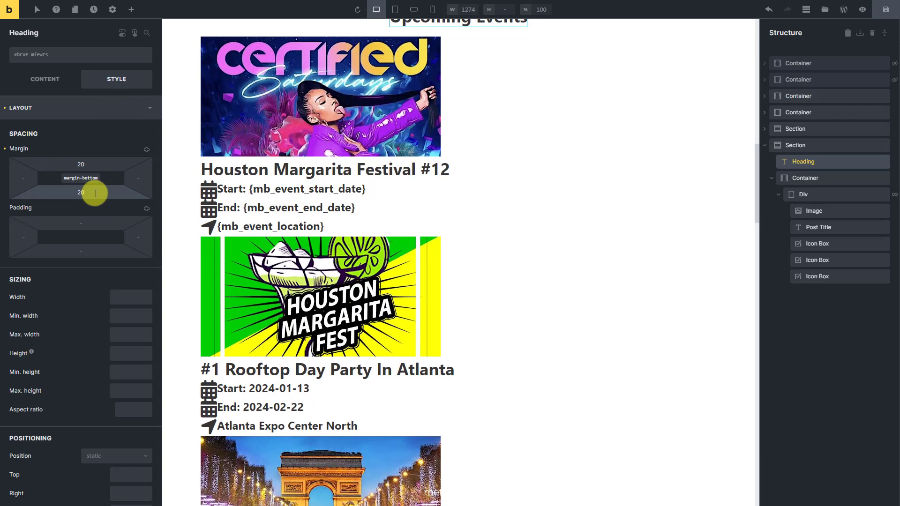
# - Apply the uppercase text transform to the "Upcoming Events" heading
pyautogui.click(113, 108)
pyautogui.click(96, 131)
pyautogui.click(64, 237)
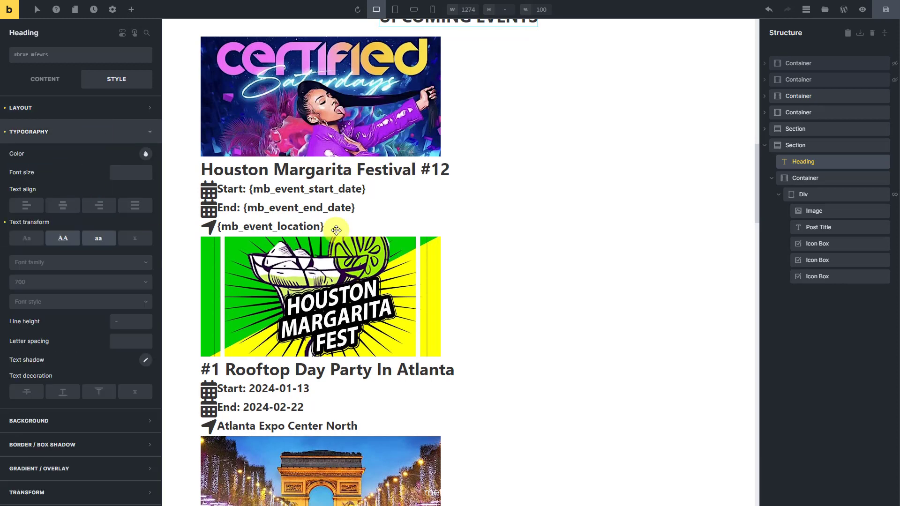
# - Lay out the events Container in horizontal direction with flex wrap set to Wrap and the main axis aligned Space between
pyautogui.click(827, 178)
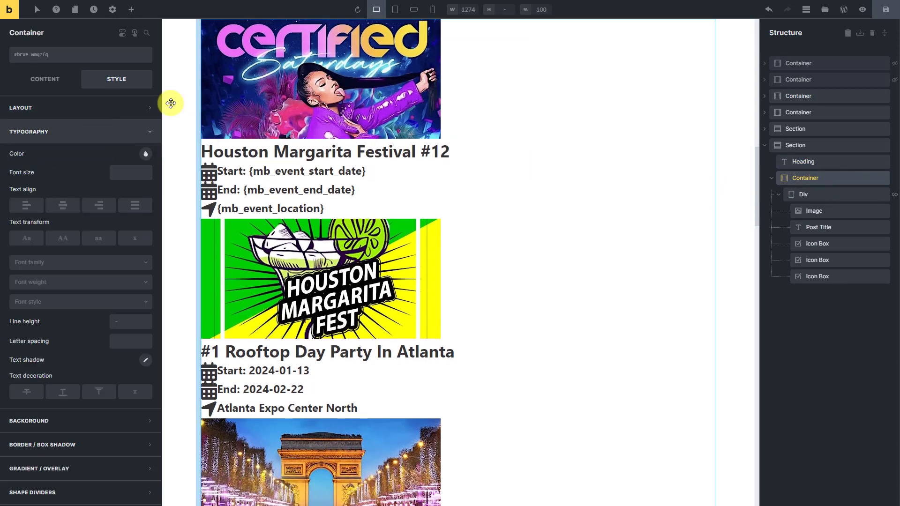
pyautogui.click(45, 79)
pyautogui.click(124, 168)
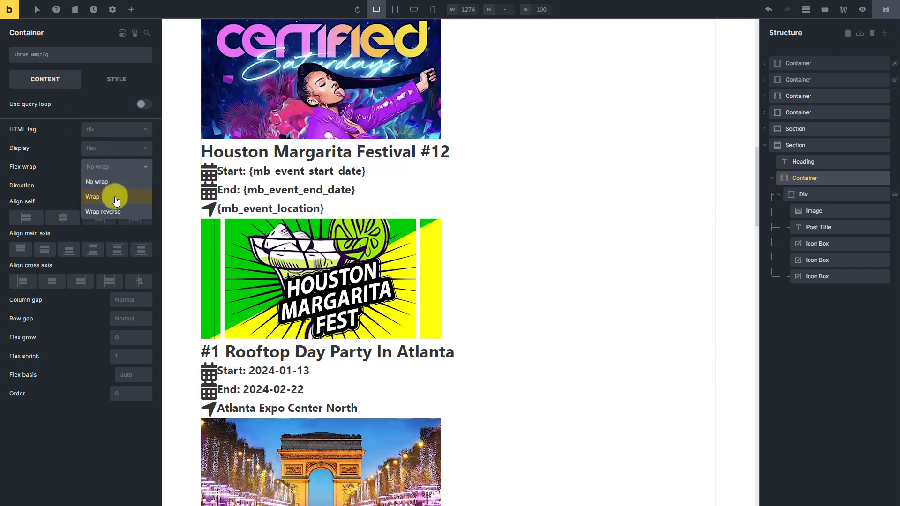
pyautogui.click(117, 201)
pyautogui.click(116, 186)
pyautogui.click(95, 250)
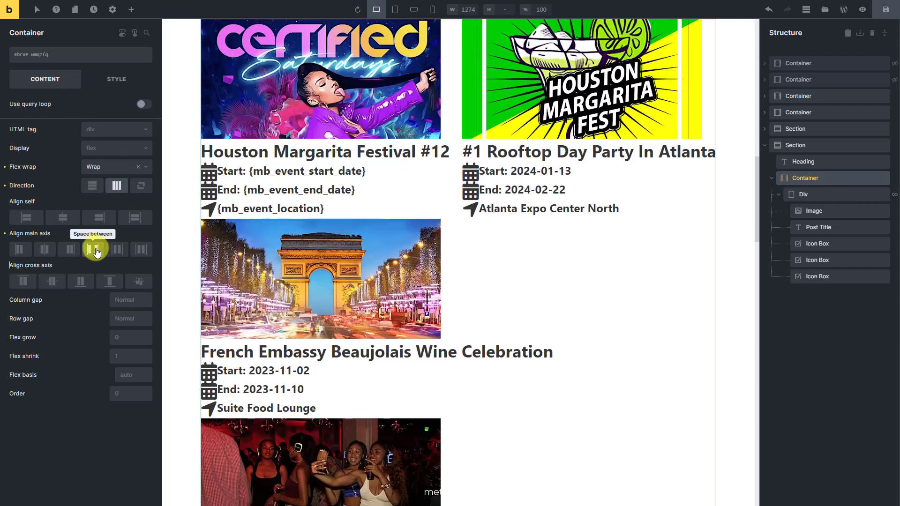
# - Give the Div that holds each event a bottom margin of 30 and a width of 32%
pyautogui.click(814, 194)
pyautogui.click(100, 80)
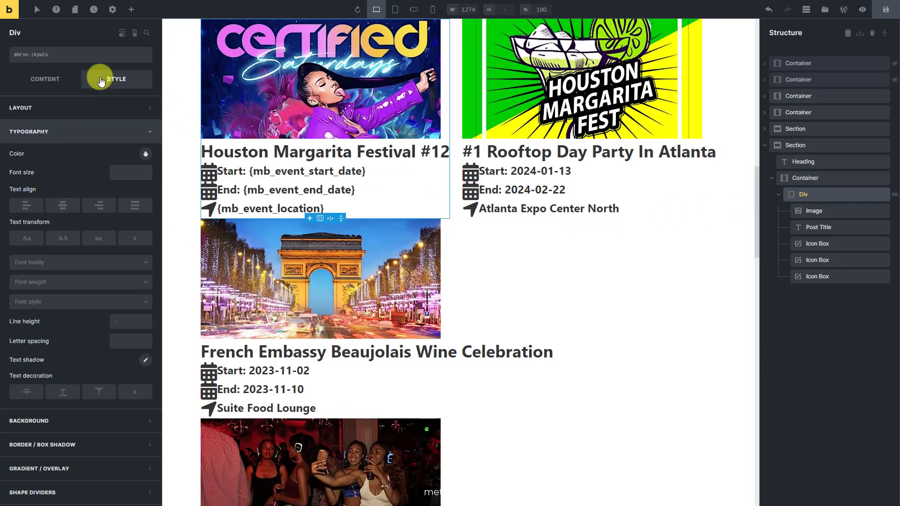
pyautogui.click(94, 131)
pyautogui.click(94, 108)
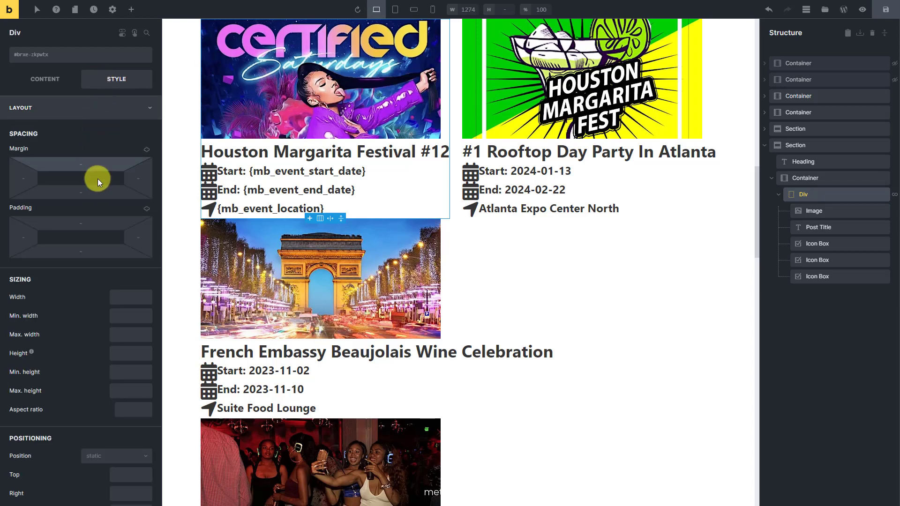
pyautogui.click(94, 191)
pyautogui.write('30')
pyautogui.click(140, 296)
pyautogui.write('32%')
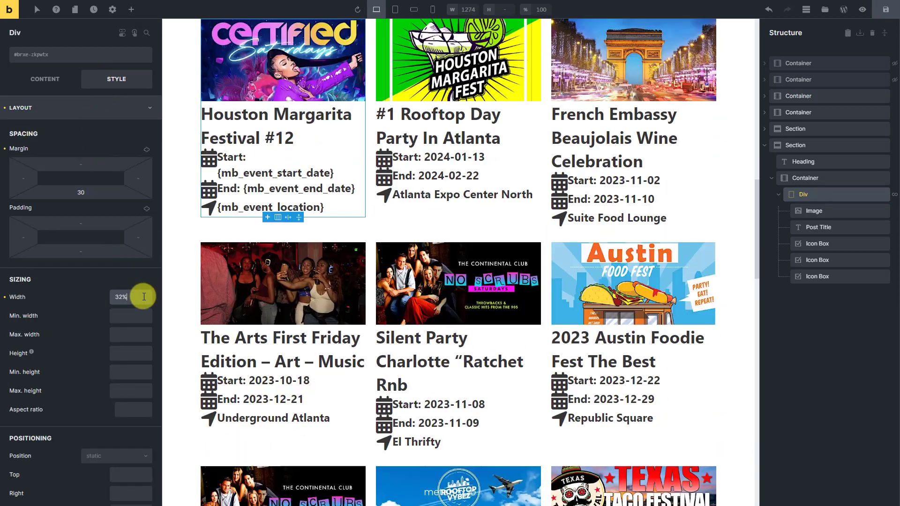
# - Change the HTML tag of the events' Post Title to h4
pyautogui.click(785, 211)
pyautogui.doubleClick(834, 227)
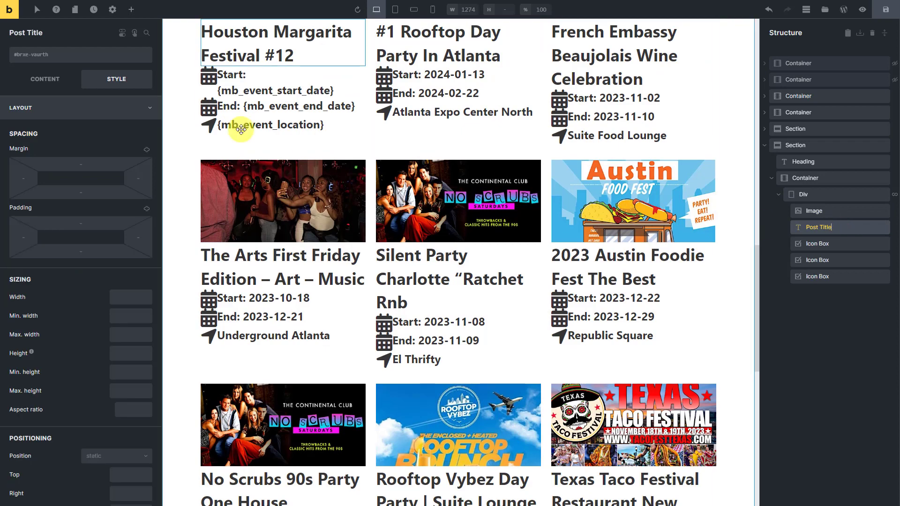
pyautogui.click(45, 78)
pyautogui.click(121, 125)
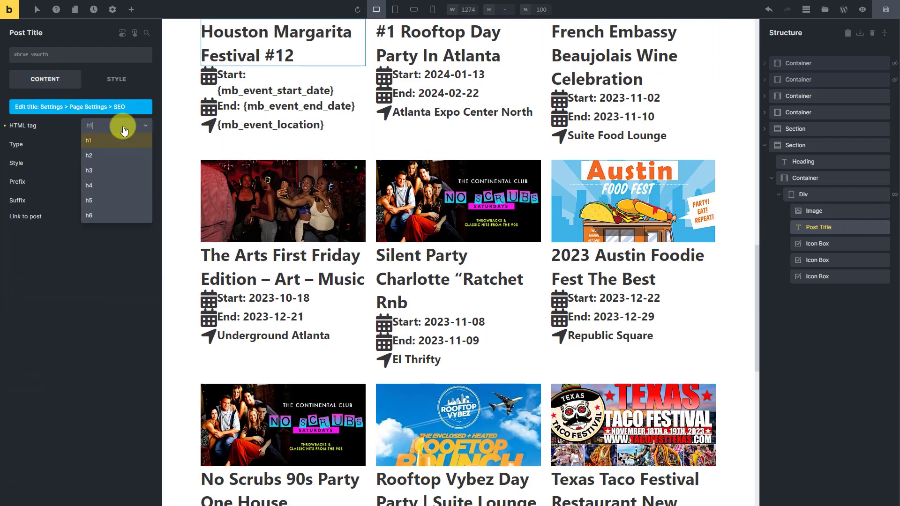
pyautogui.click(105, 174)
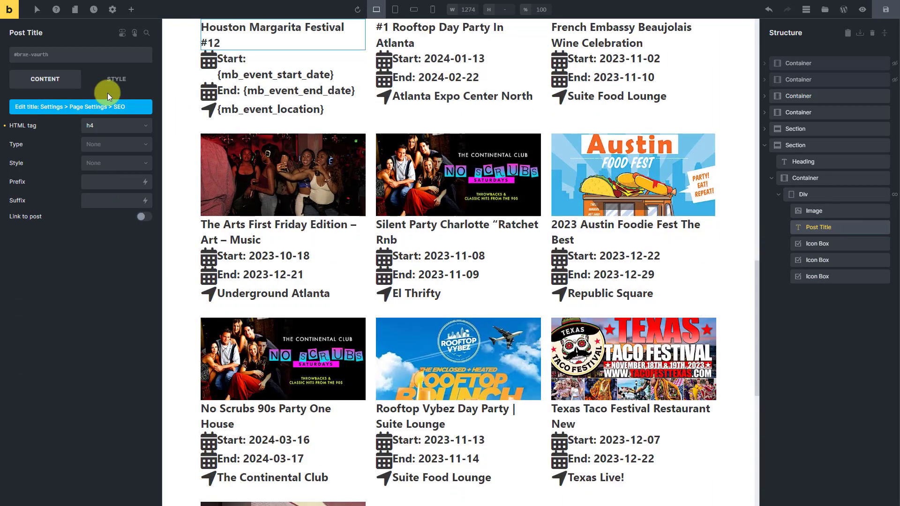
# - Set the bottom margin of the events' Post Title to 15
pyautogui.click(112, 83)
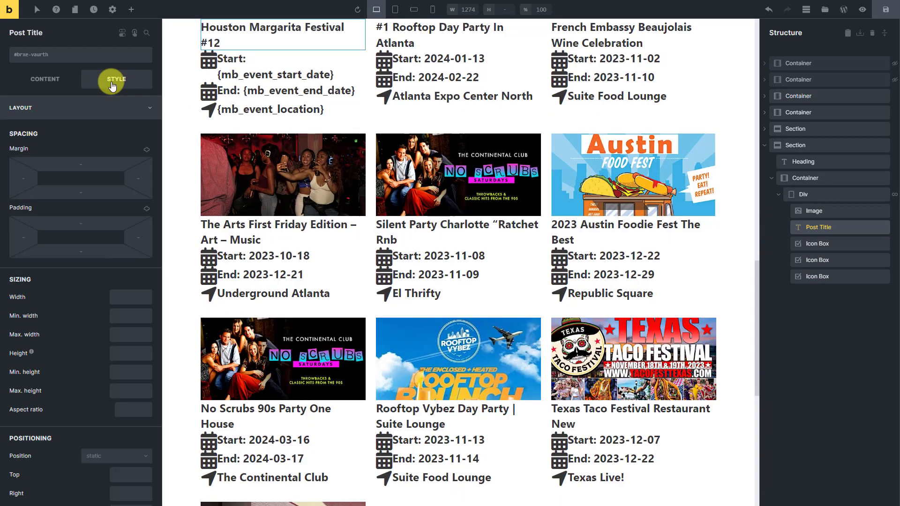
pyautogui.click(89, 190)
pyautogui.write('15')
# - Style the start-date Icon Box's icon with center alignment, size 20 and red color
pyautogui.click(842, 245)
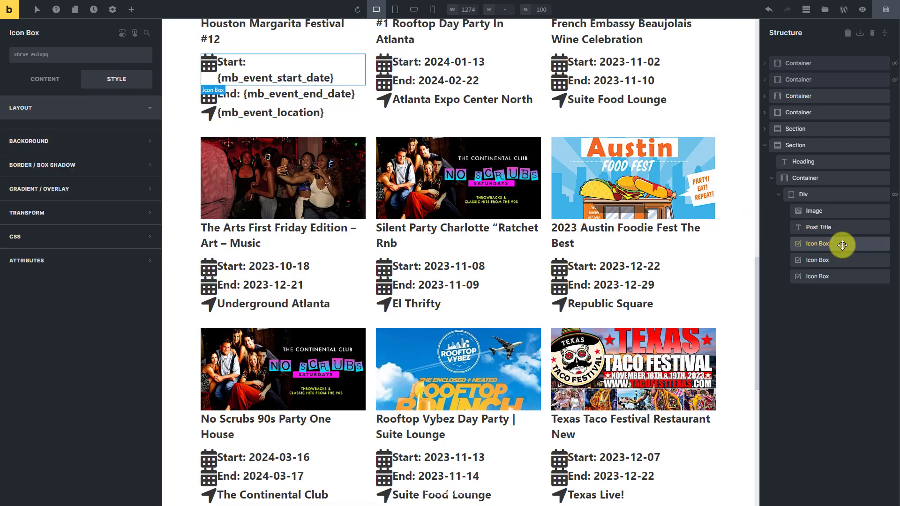
pyautogui.click(60, 78)
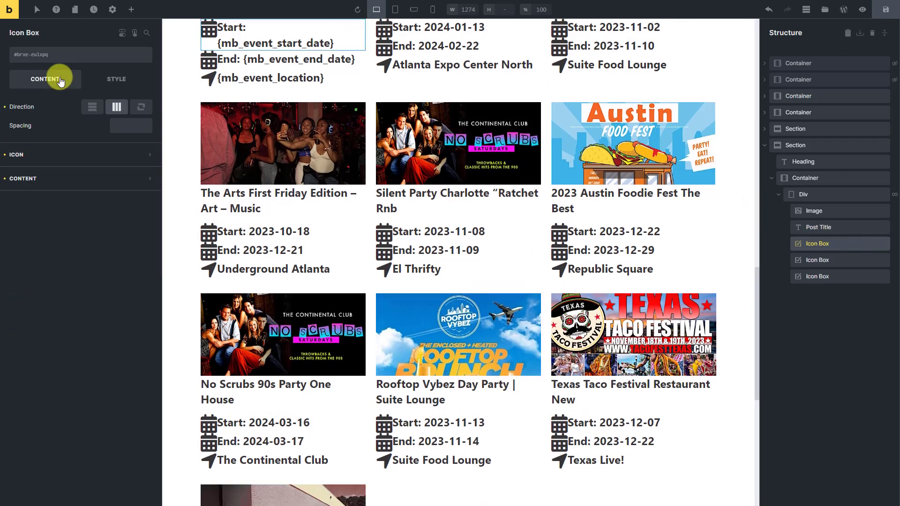
pyautogui.click(74, 162)
pyautogui.click(117, 194)
pyautogui.click(134, 363)
pyautogui.write('20')
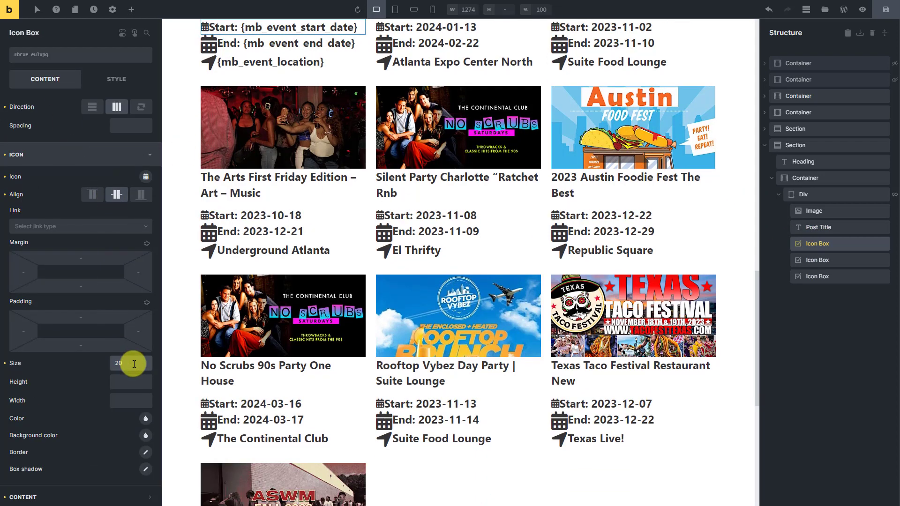
pyautogui.click(145, 418)
pyautogui.click(30, 450)
pyautogui.click(121, 157)
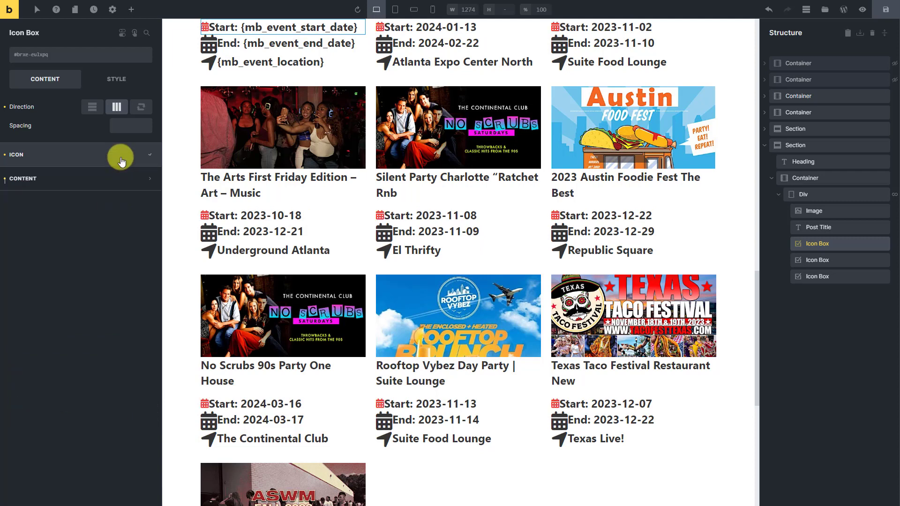
# - Set the left margin of the start-date Icon Box's content to 10
pyautogui.click(110, 178)
pyautogui.scroll(-1, 50, 300)
pyautogui.click(30, 325)
pyautogui.write('1')
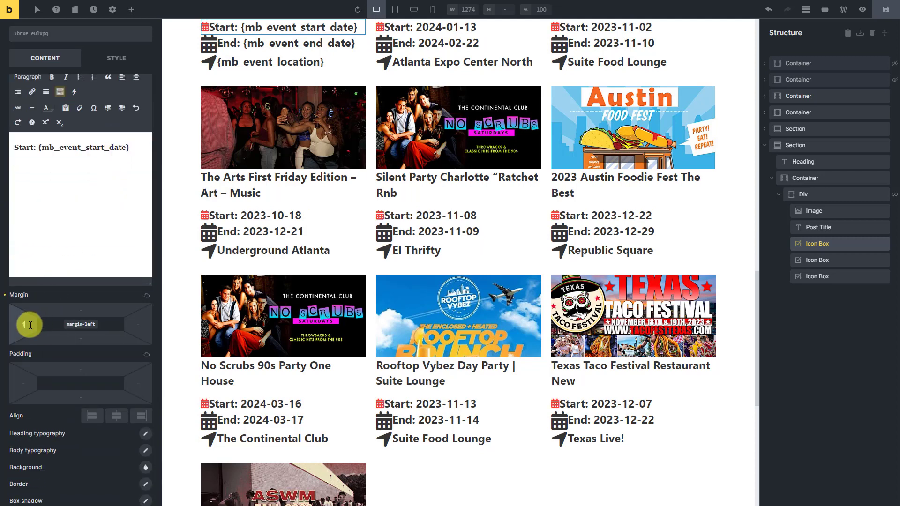
pyautogui.write('0')
# - Set the start-date Icon Box's heading typography to dark grey with font size 18
pyautogui.click(145, 434)
pyautogui.scroll(-3, 142, 405)
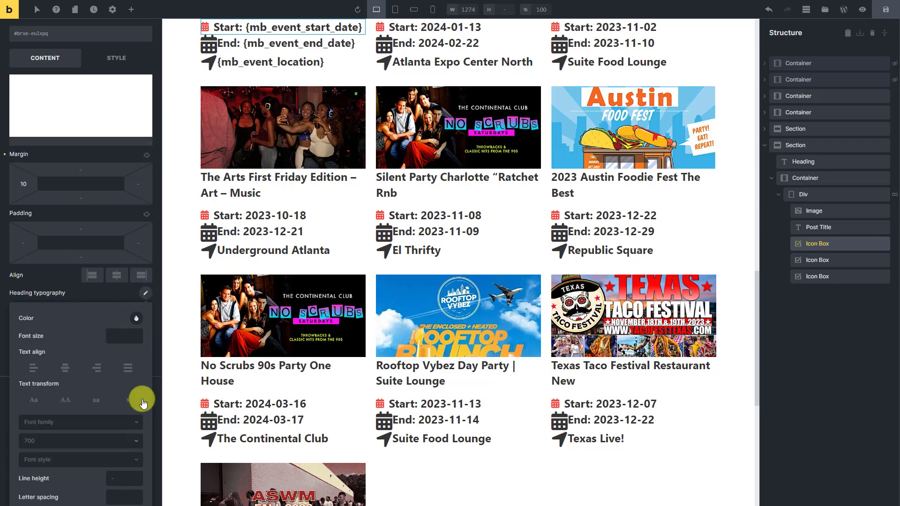
pyautogui.click(136, 318)
pyautogui.click(96, 345)
pyautogui.click(96, 311)
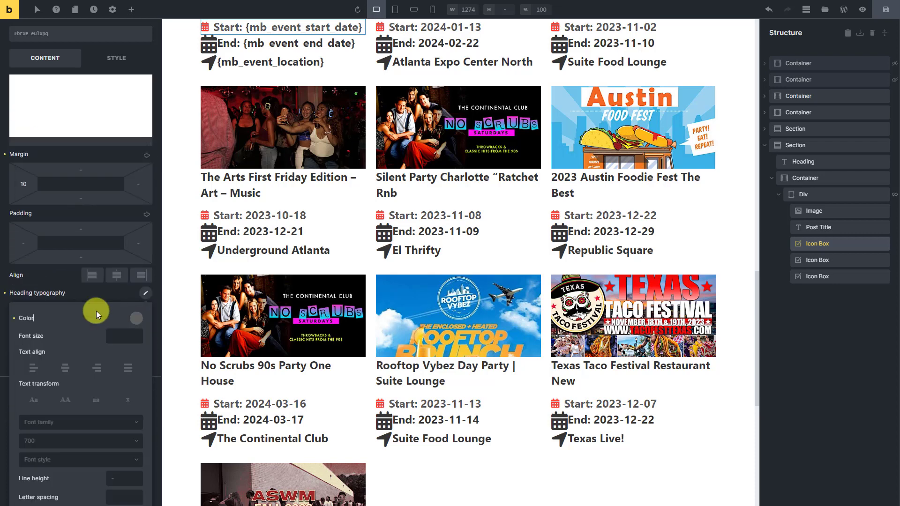
pyautogui.write('18')
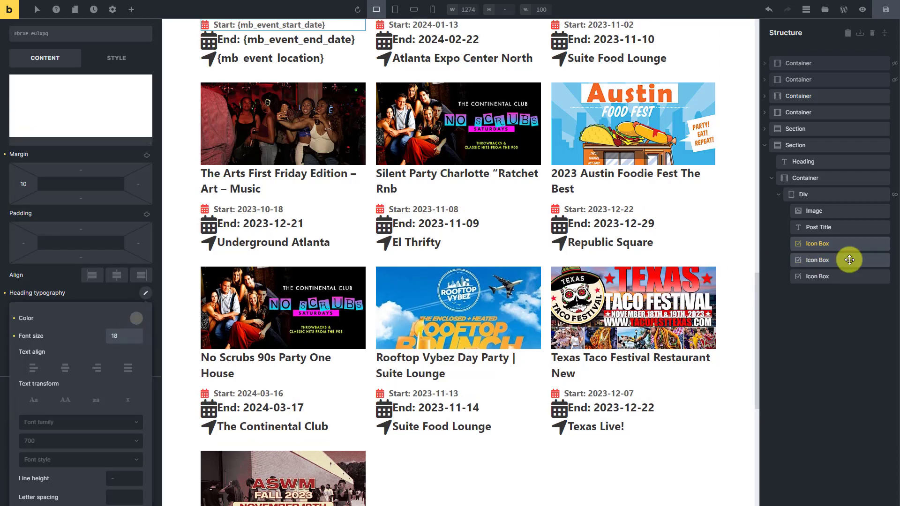
# - Style the end-date Icon Box's icon with center alignment, size 20 and red color
pyautogui.click(849, 260)
pyautogui.click(121, 155)
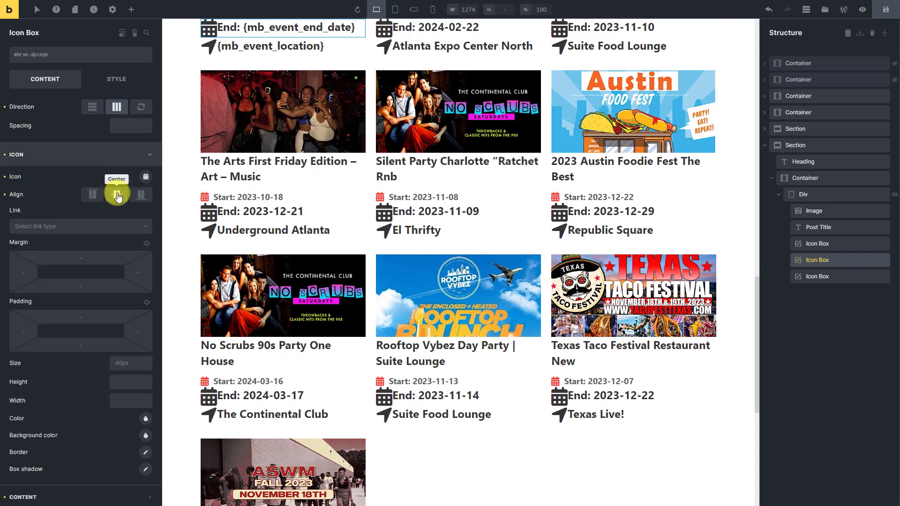
pyautogui.click(136, 362)
pyautogui.write('20')
pyautogui.click(145, 418)
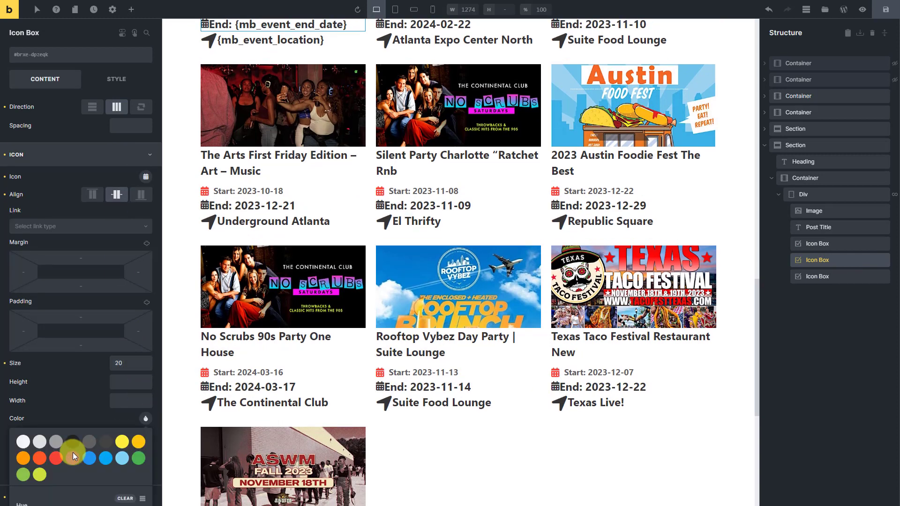
pyautogui.click(60, 463)
pyautogui.click(94, 154)
# - Set the left margin of the end-date Icon Box's content to 10
pyautogui.click(81, 179)
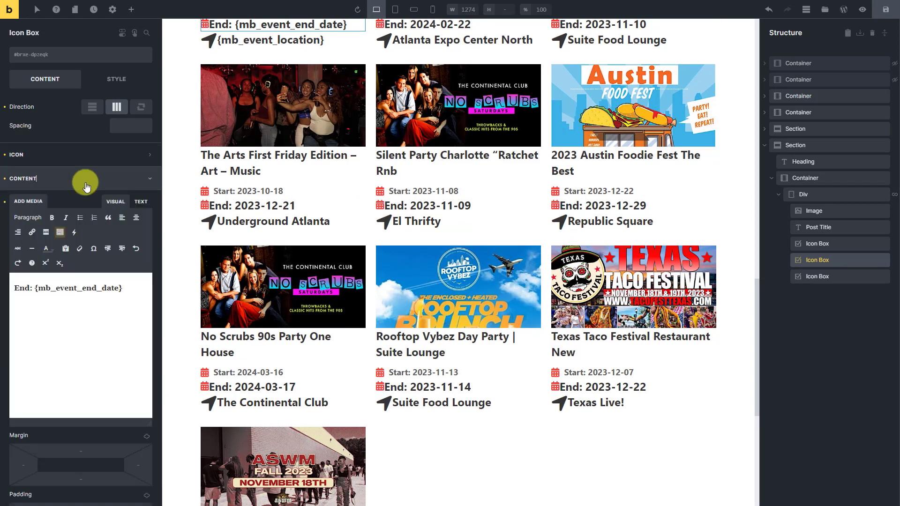
pyautogui.scroll(-3, 58, 348)
pyautogui.write('10')
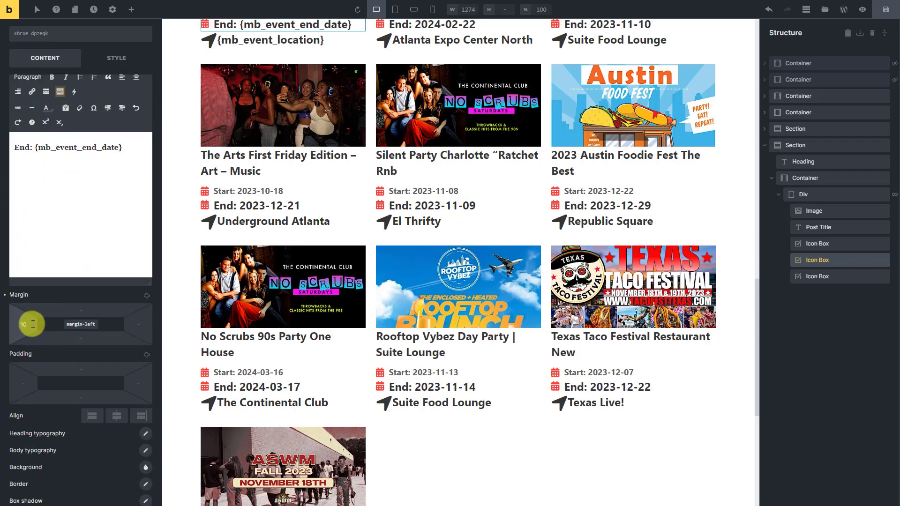
# - Set the end-date Icon Box's heading typography to dark grey and match its font size to the start date
pyautogui.click(145, 434)
pyautogui.click(136, 365)
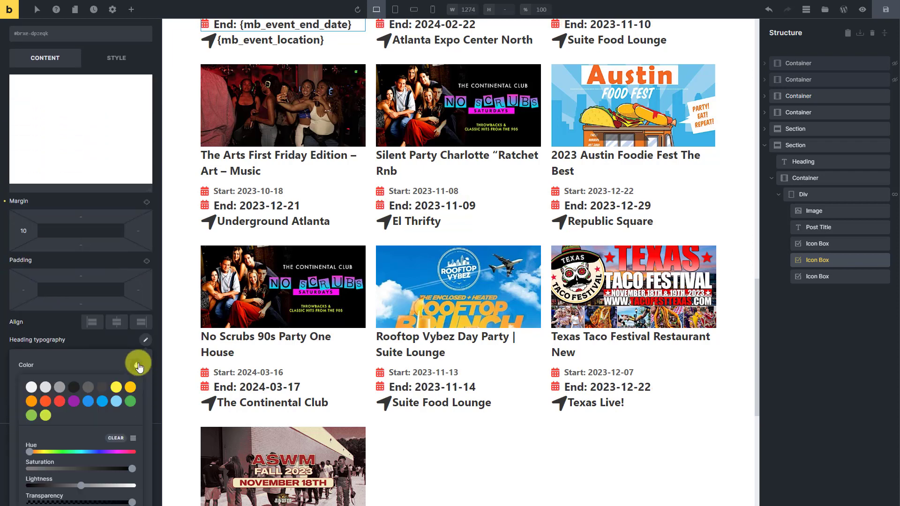
pyautogui.click(131, 385)
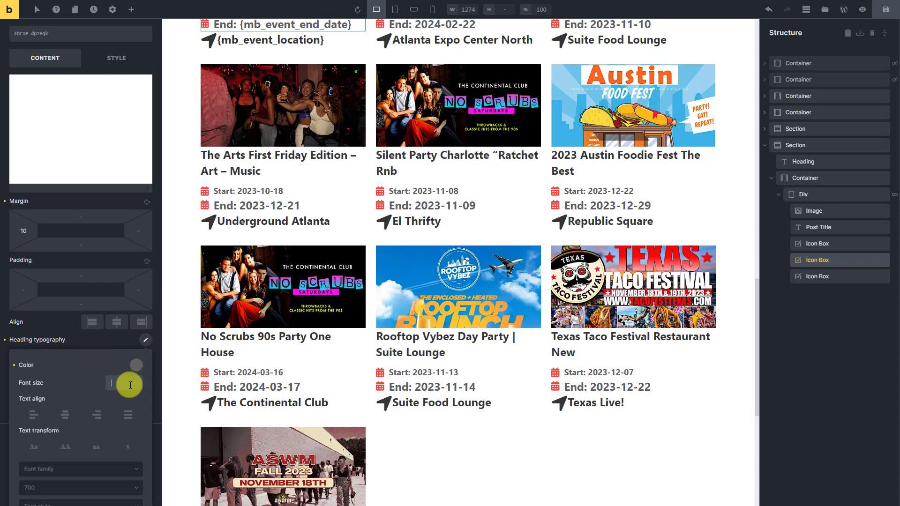
# - Style the location Icon Box's icon with center alignment, size 22 and red color
pyautogui.click(847, 276)
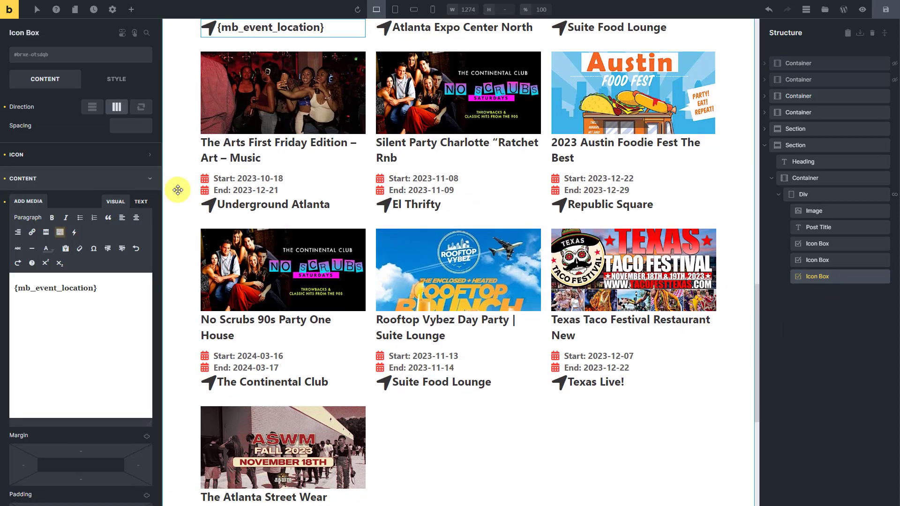
pyautogui.click(79, 154)
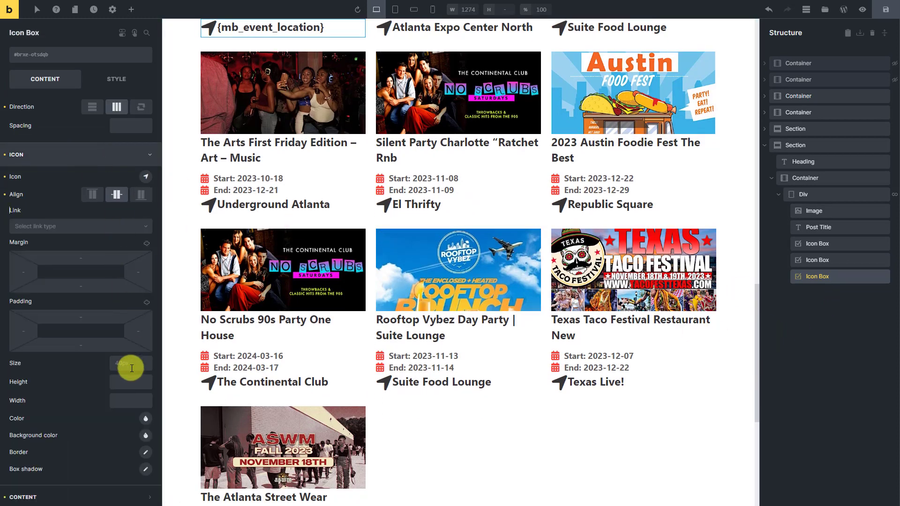
pyautogui.write('22')
pyautogui.click(145, 418)
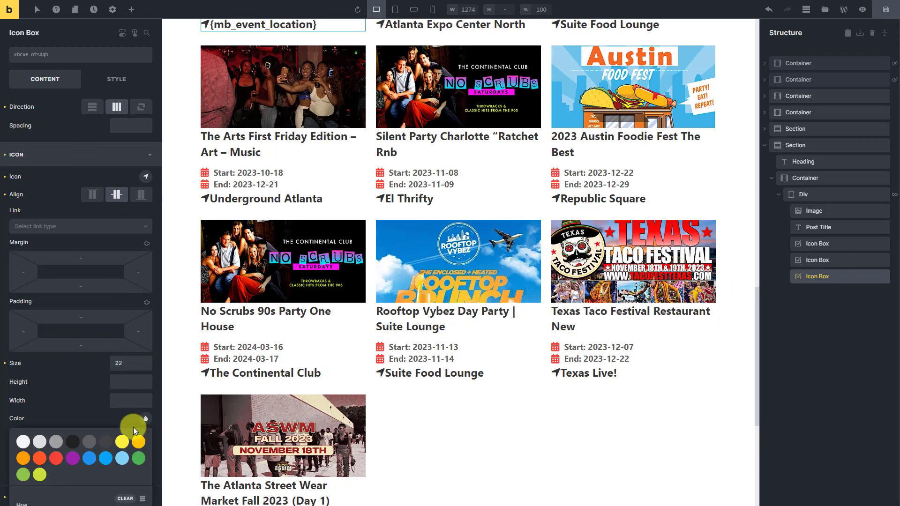
pyautogui.click(64, 462)
pyautogui.click(90, 155)
# - Set the left margin of the location Icon Box's content to 10
pyautogui.click(90, 178)
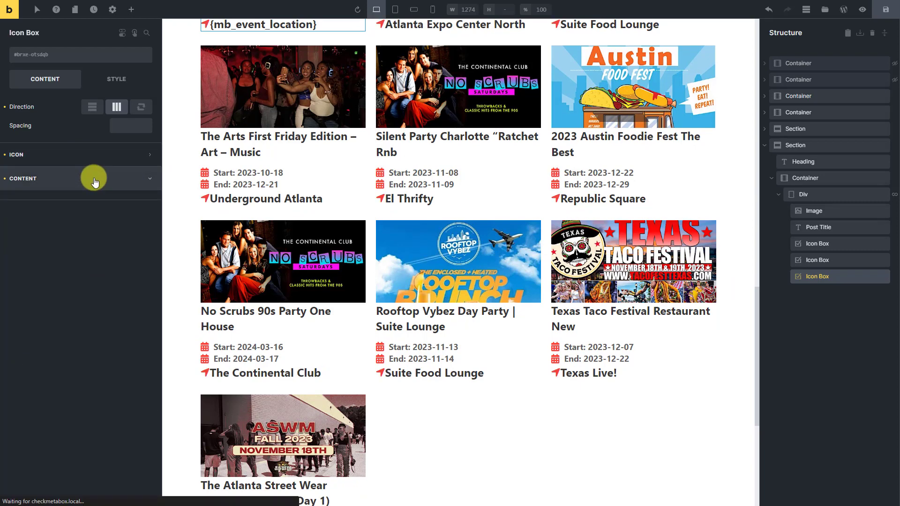
pyautogui.scroll(-3, 80, 213)
pyautogui.click(31, 310)
pyautogui.write('10')
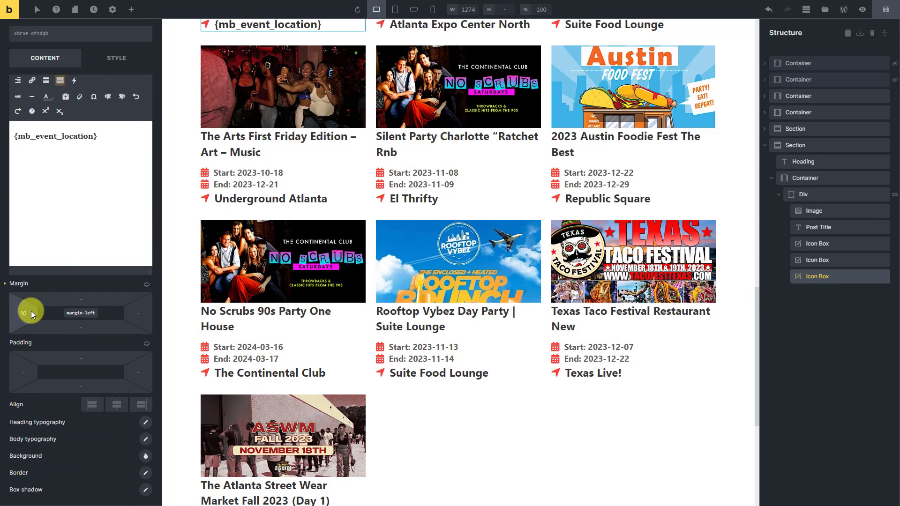
# - Set the location Icon Box's heading typography to light grey with a font size of 20
pyautogui.click(145, 422)
pyautogui.click(136, 448)
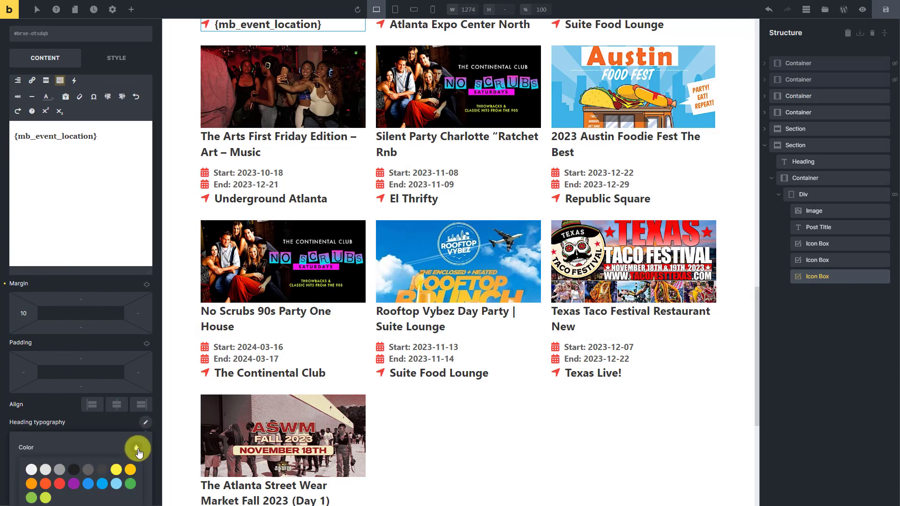
pyautogui.click(60, 470)
pyautogui.write('20')
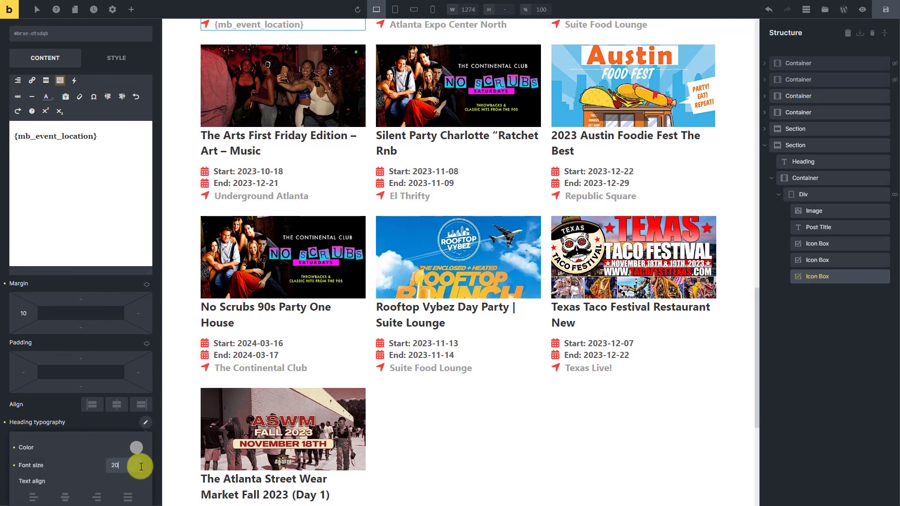
# - Set the location Icon Box's top and bottom layout margins to 10
pyautogui.click(111, 58)
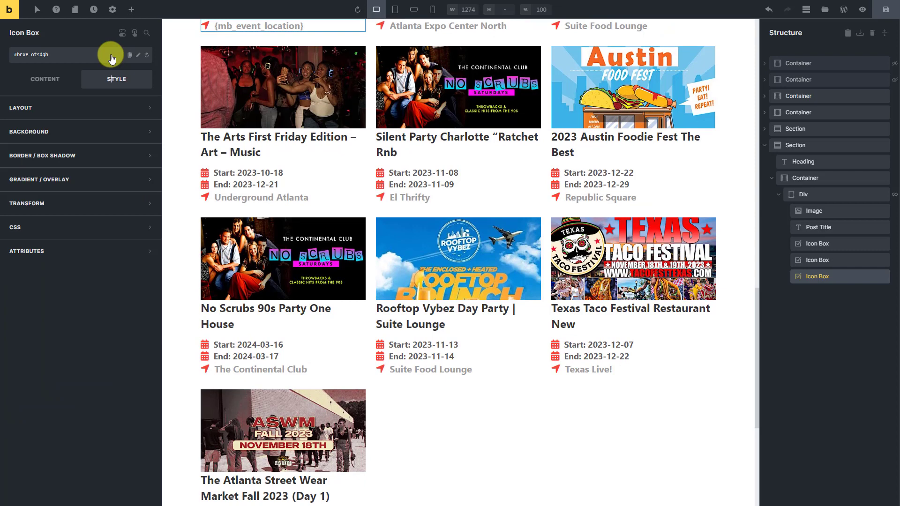
pyautogui.click(109, 108)
pyautogui.click(104, 164)
pyautogui.write('10')
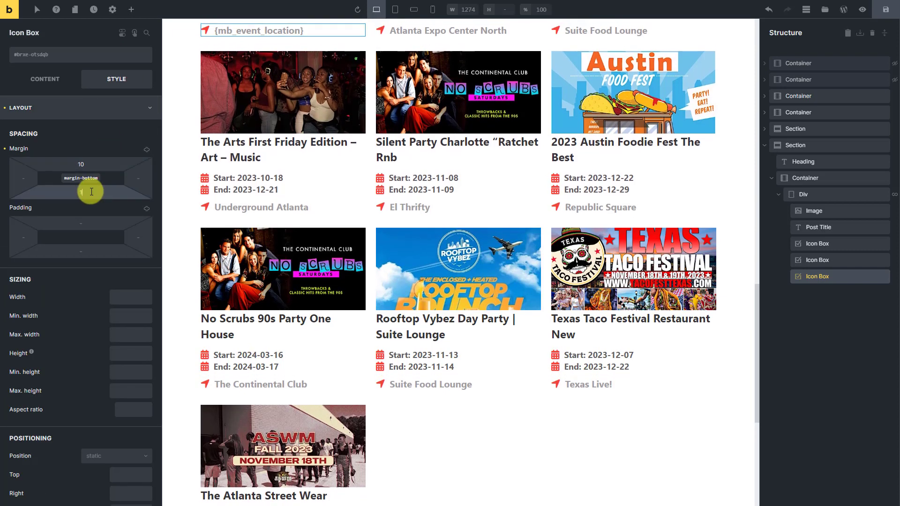
# - Set the end-date Icon Box's top and bottom layout margins to 10 and save the page
pyautogui.click(869, 262)
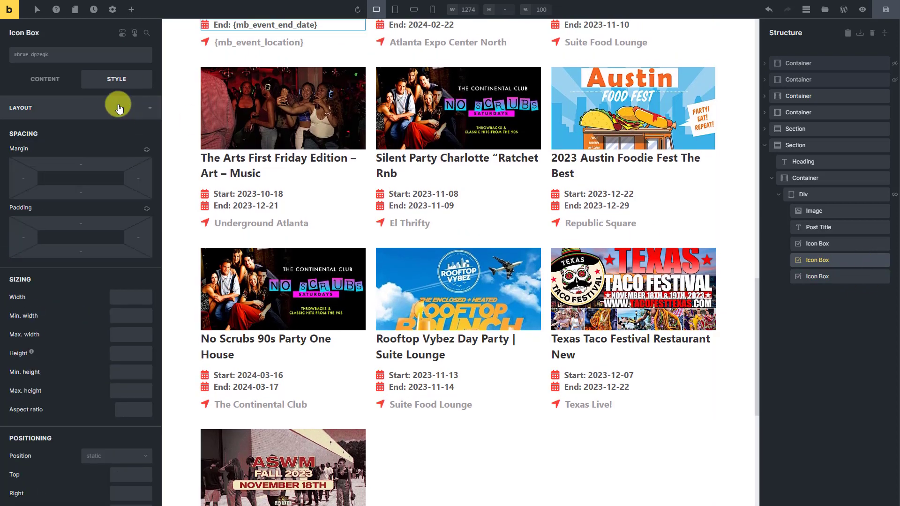
pyautogui.click(98, 162)
pyautogui.write('10')
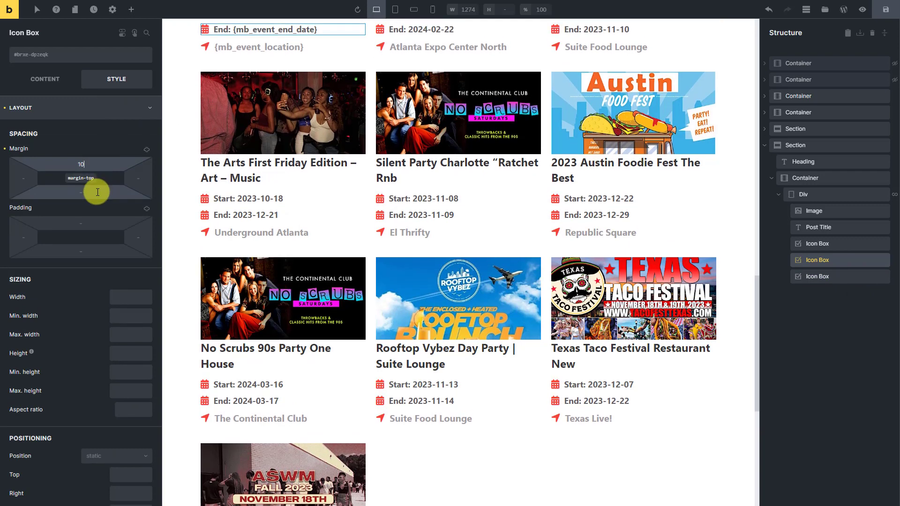
pyautogui.click(81, 192)
pyautogui.write('10')
pyautogui.click(885, 10)
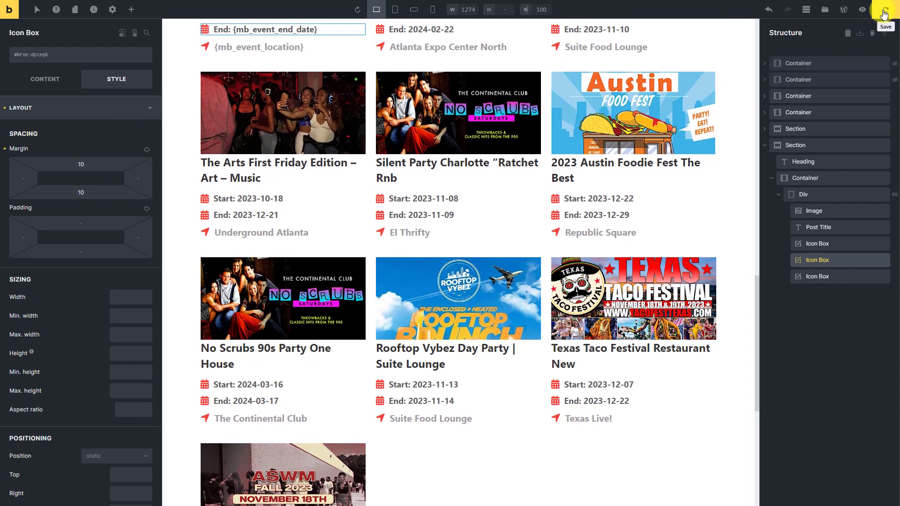
# - View the page on the frontend and review the layout of the Upcoming Events section
pyautogui.click(863, 11)
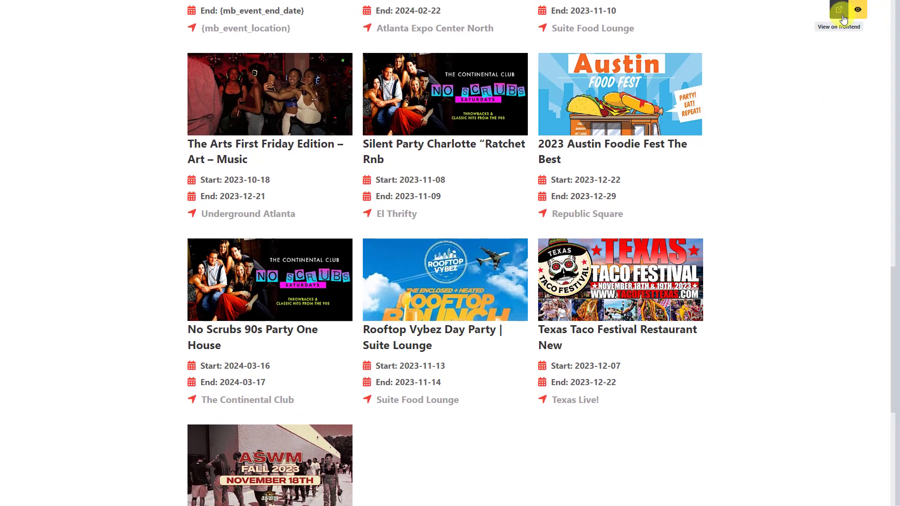
pyautogui.click(844, 16)
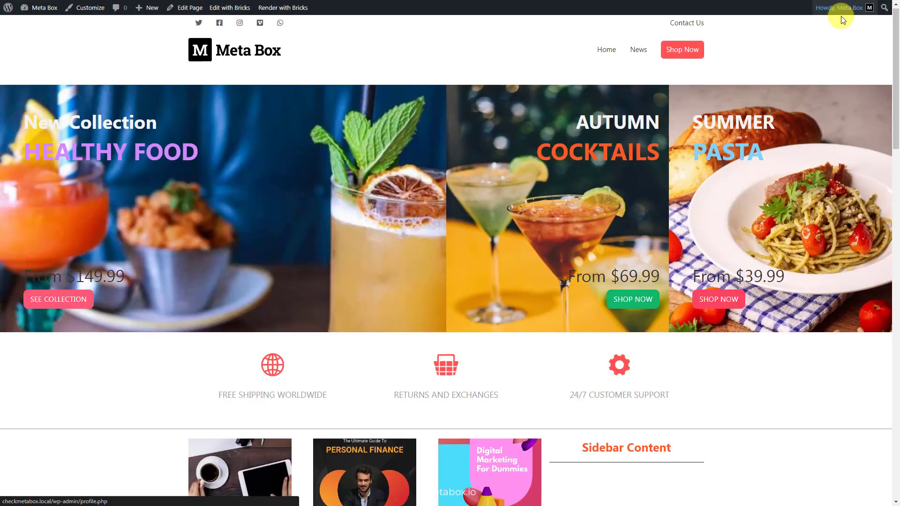
pyautogui.scroll(-15, 825, 80)
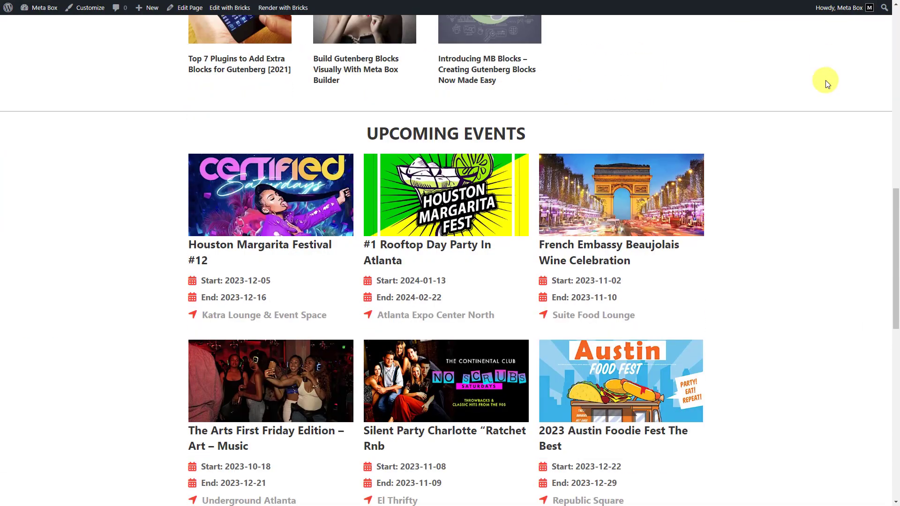
pyautogui.scroll(-7, 825, 81)
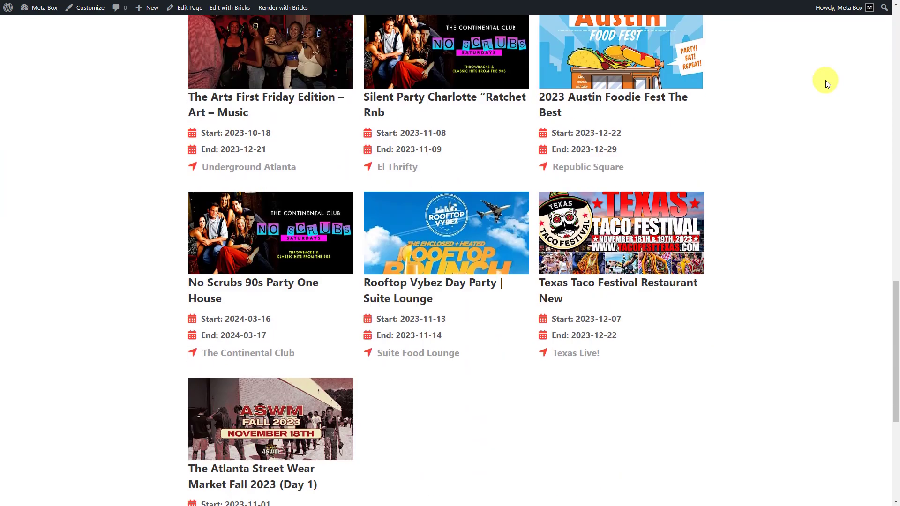
pyautogui.scroll(-2, 825, 82)
pyautogui.scroll(6, 826, 82)
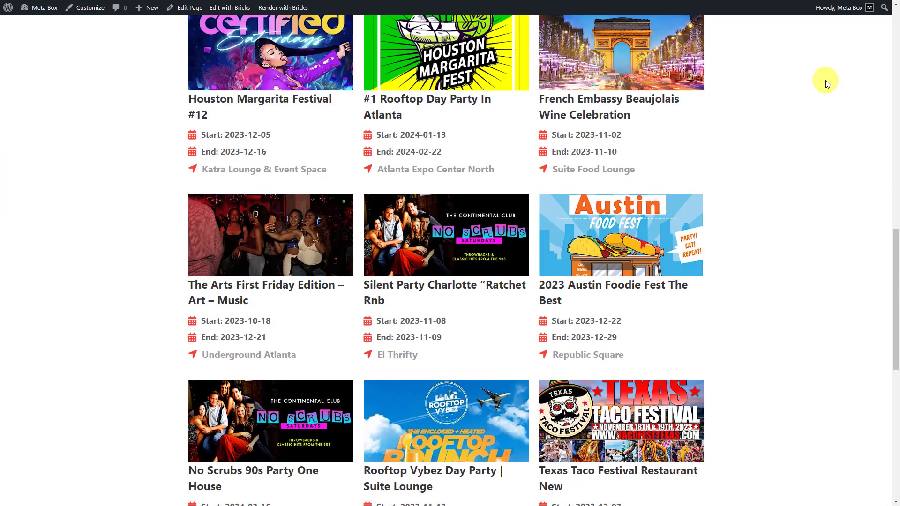
pyautogui.scroll(2, 827, 83)
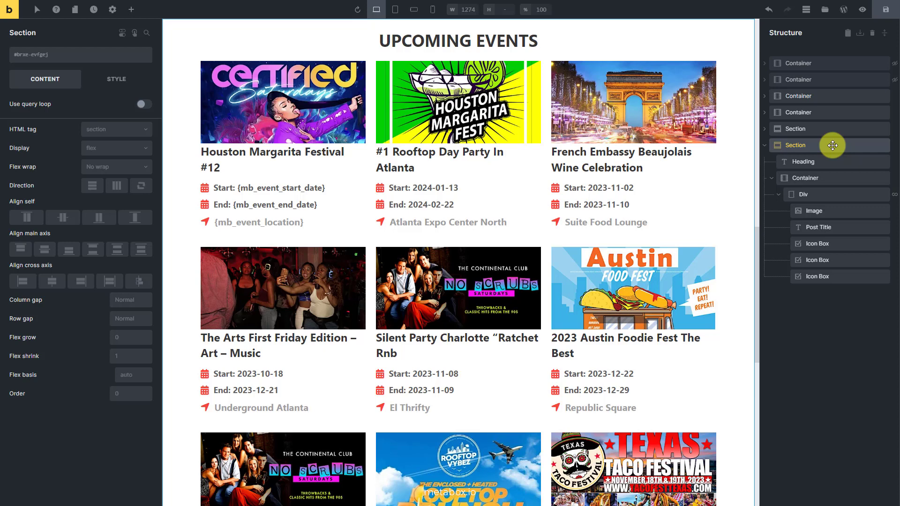
# - Add a meta query to the query loop of the Div that holds the event items
pyautogui.click(827, 194)
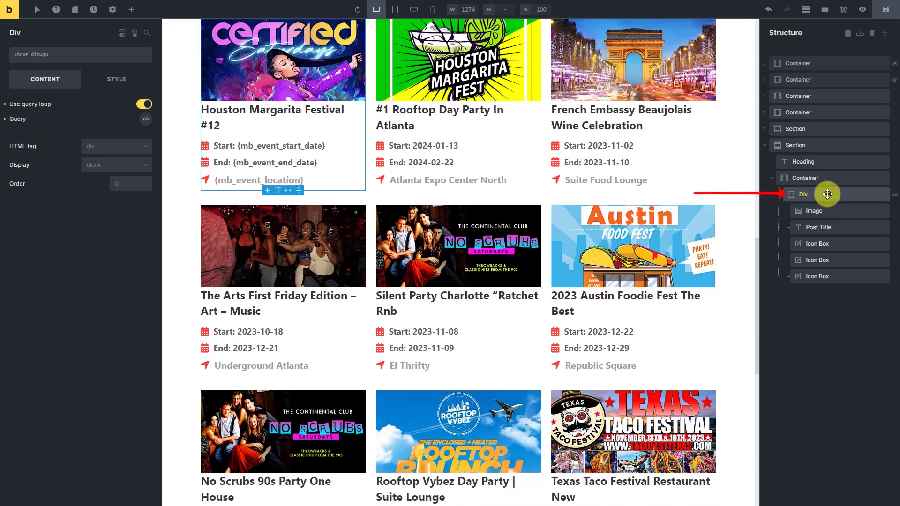
pyautogui.click(146, 120)
pyautogui.scroll(-5, 120, 177)
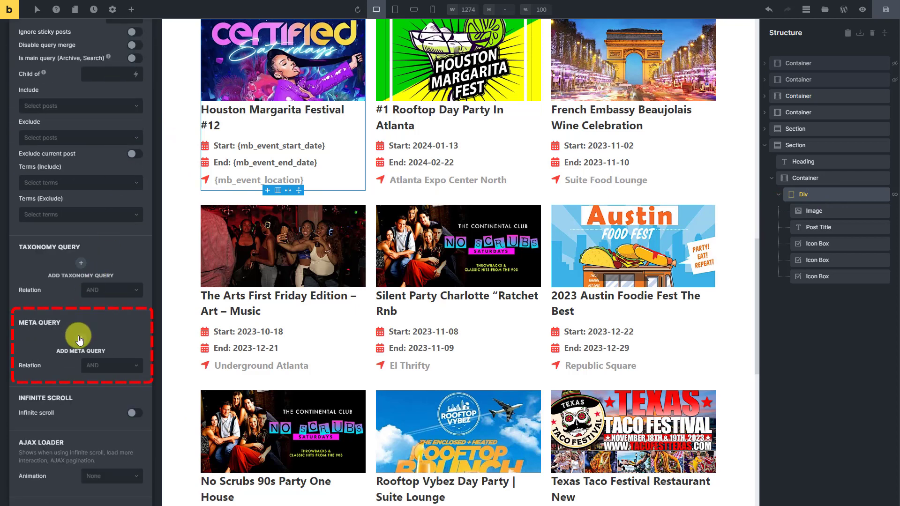
pyautogui.click(79, 339)
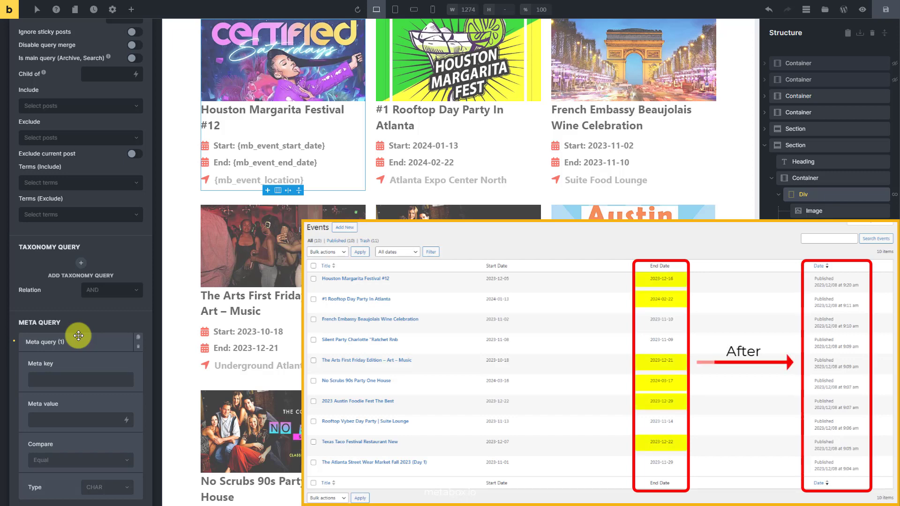
# - Configure the meta query with key end_date, value {current_date:Y-m-d} and the comparison Greater than or equal
pyautogui.scroll(-1, 94, 332)
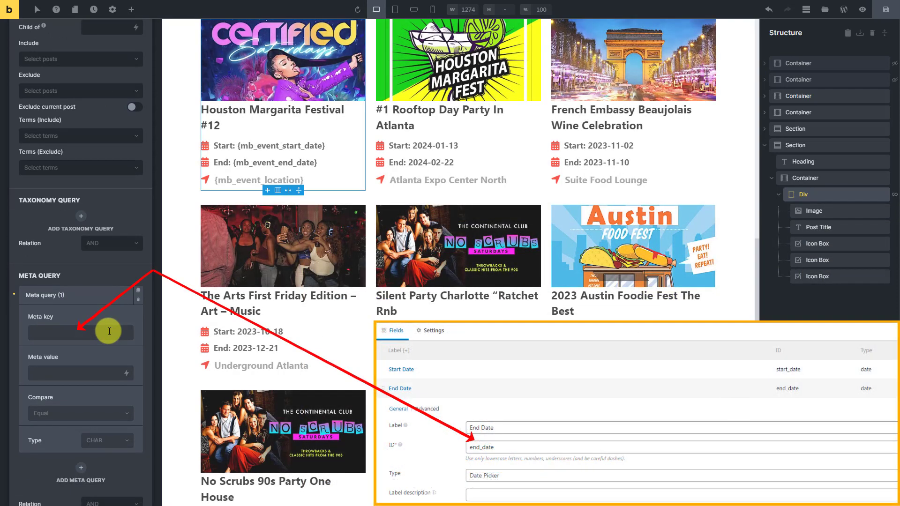
pyautogui.click(109, 332)
pyautogui.write('end_date')
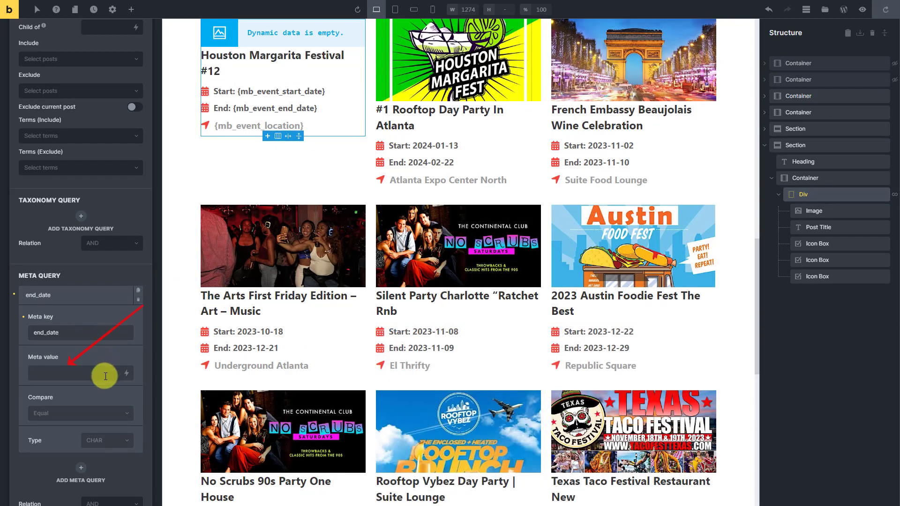
pyautogui.write('{current_date:Y-m-d}')
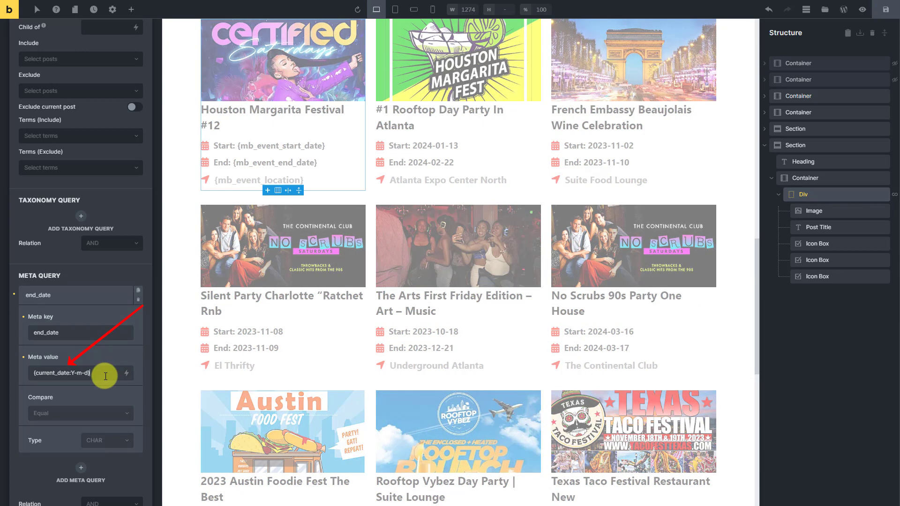
pyautogui.click(94, 415)
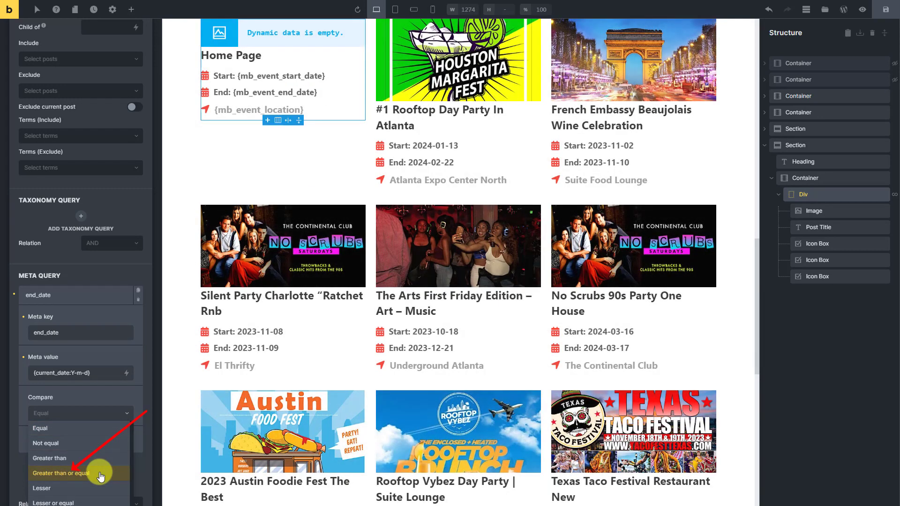
pyautogui.click(100, 473)
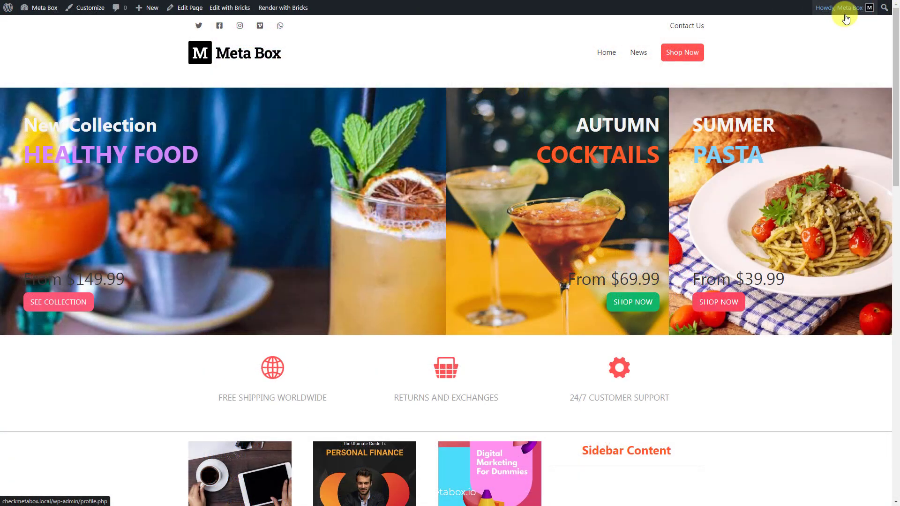
# - Check which events the Upcoming Events section lists on the frontend
pyautogui.scroll(-4, 843, 18)
pyautogui.scroll(-10, 843, 19)
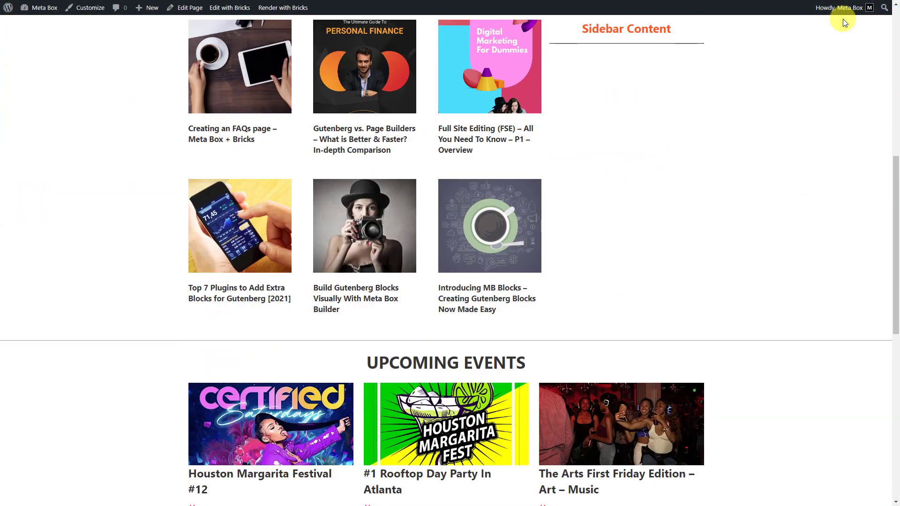